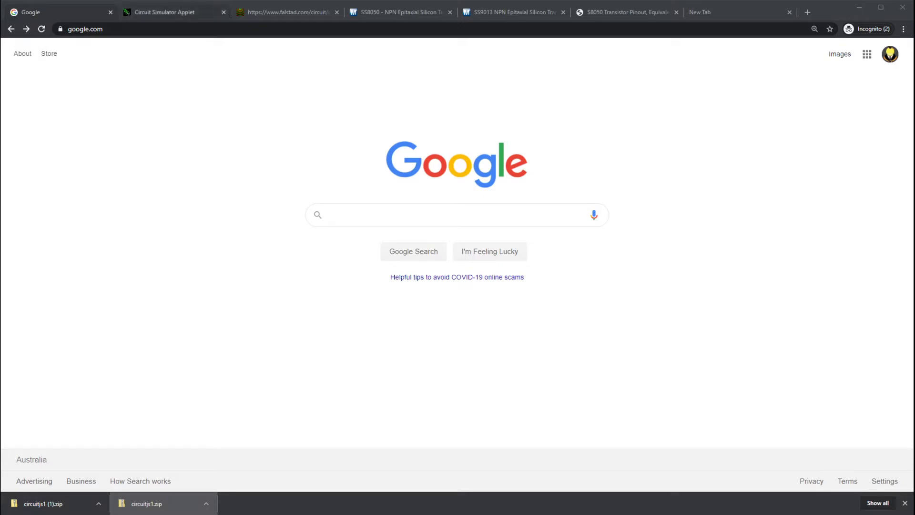
- Open the Circuit Simulator Applet page and try the LRC circuit's switch by closing it and opening it again
left_click(182, 13)
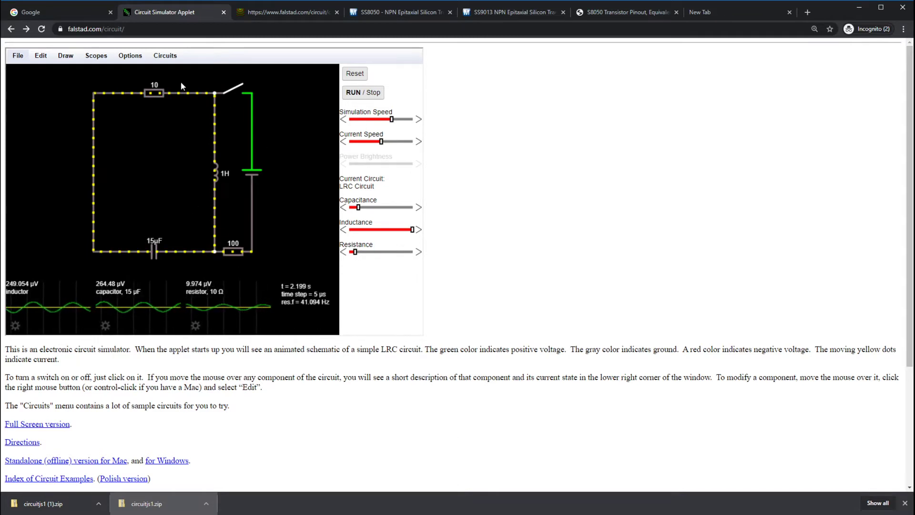
left_click(235, 93)
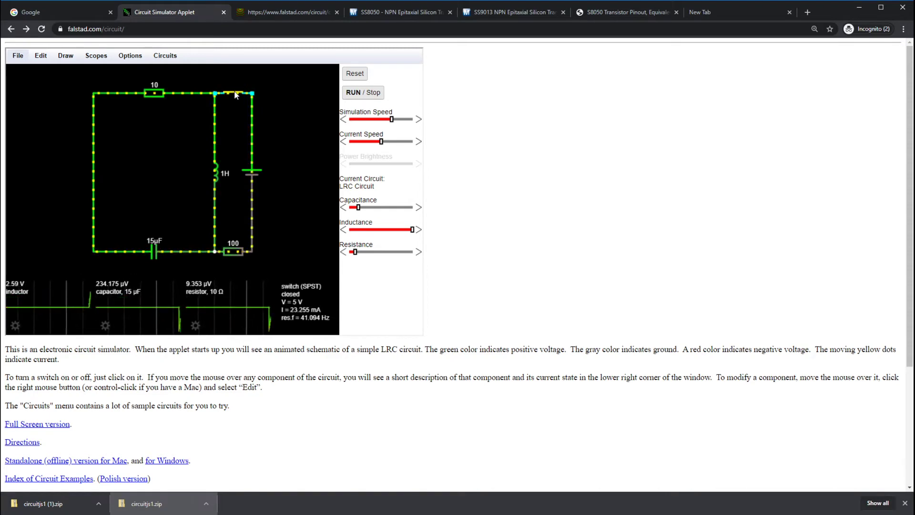
left_click(235, 93)
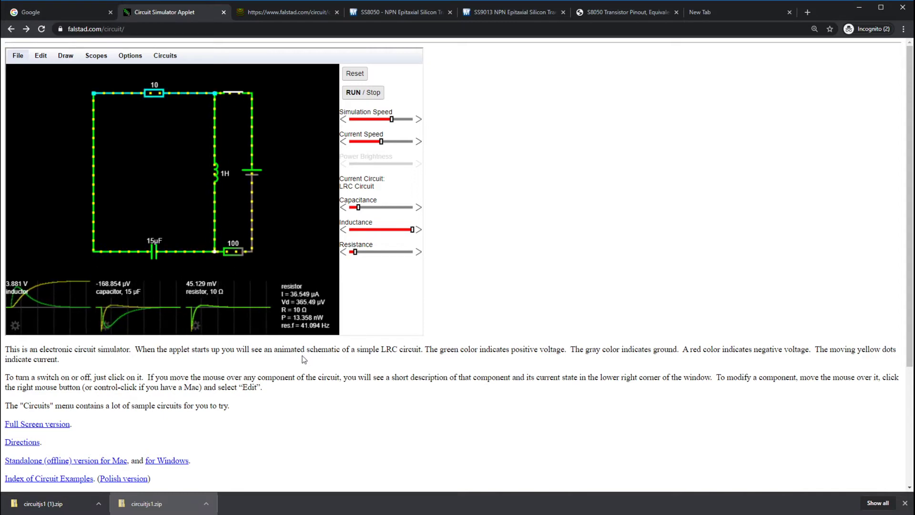
scroll(304, 359, "down", 4)
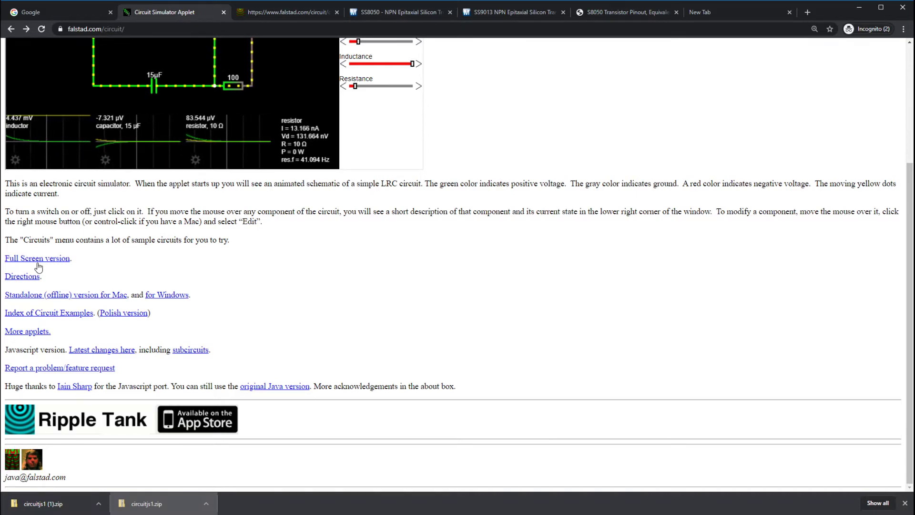
scroll(38, 267, "up", 3)
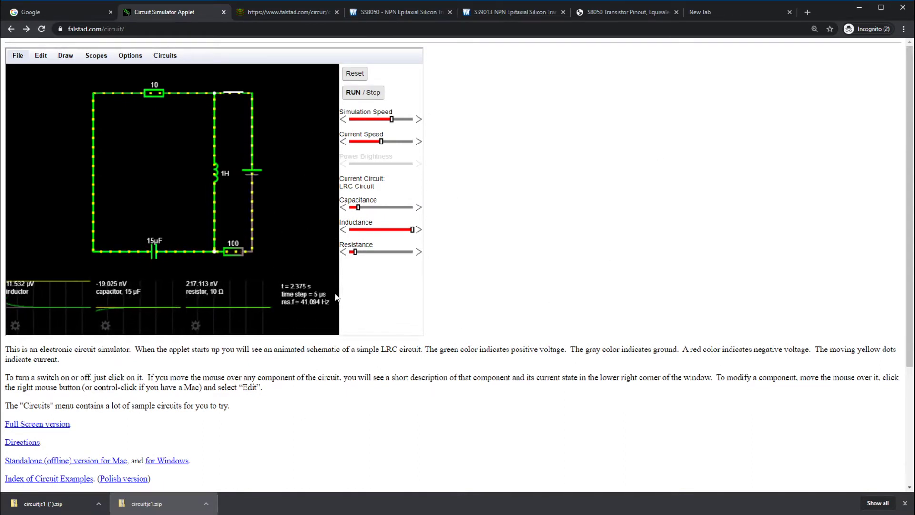
left_click(229, 93)
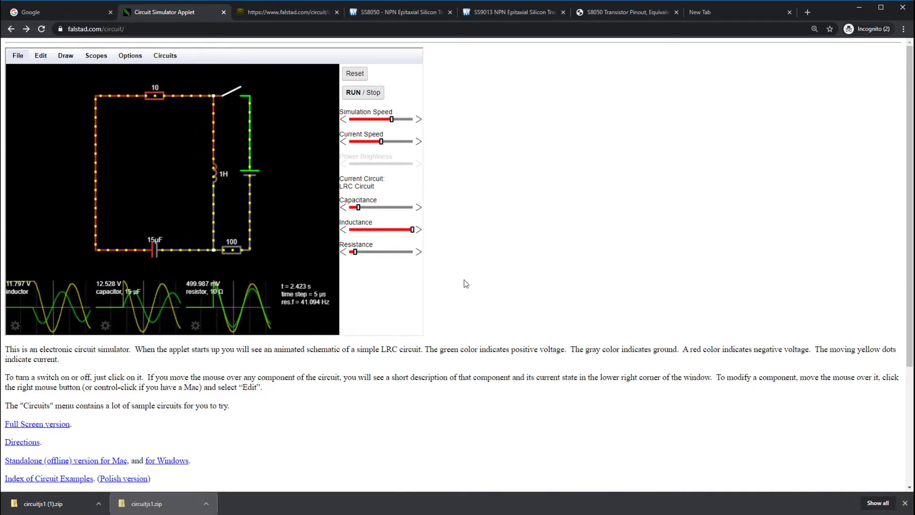
scroll(358, 358, "down", 2)
scroll(79, 418, "up", 2)
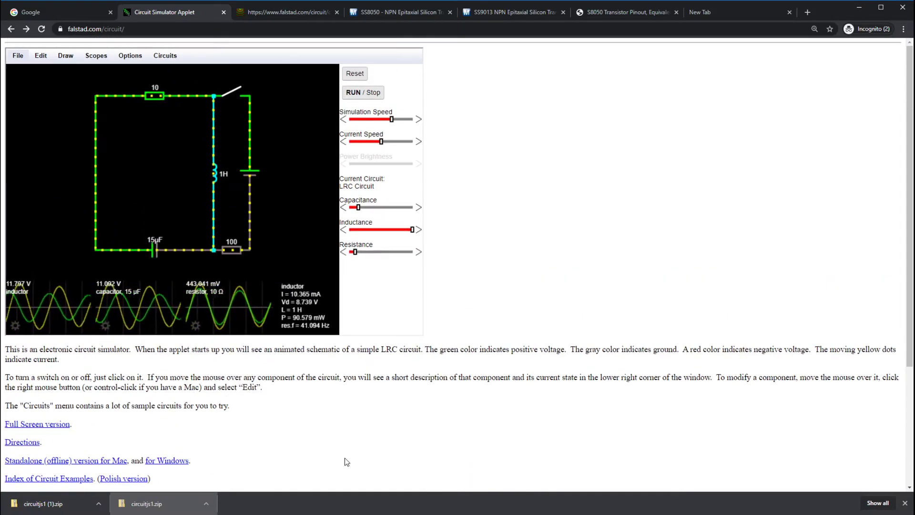
scroll(225, 472, "down", 3)
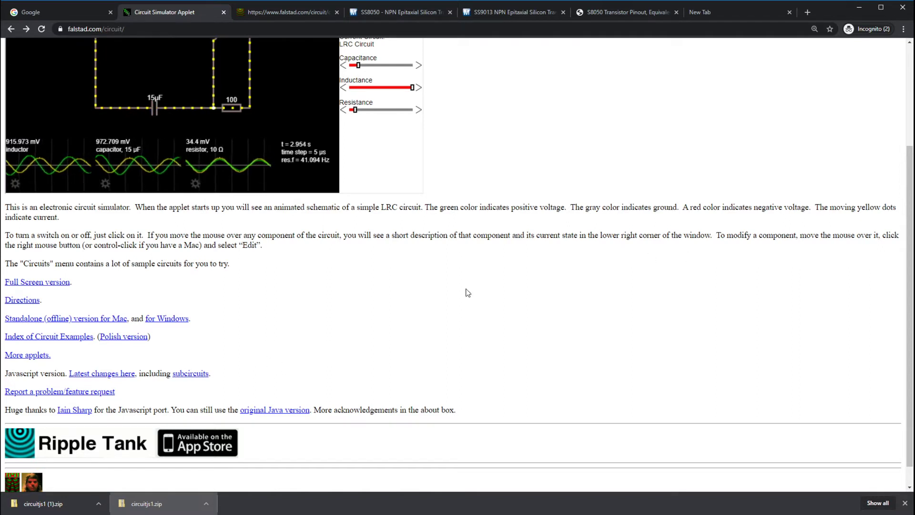
- Switch to the standalone Circuit JS1 app and widen its window to the edge of the screen
left_click(860, 9)
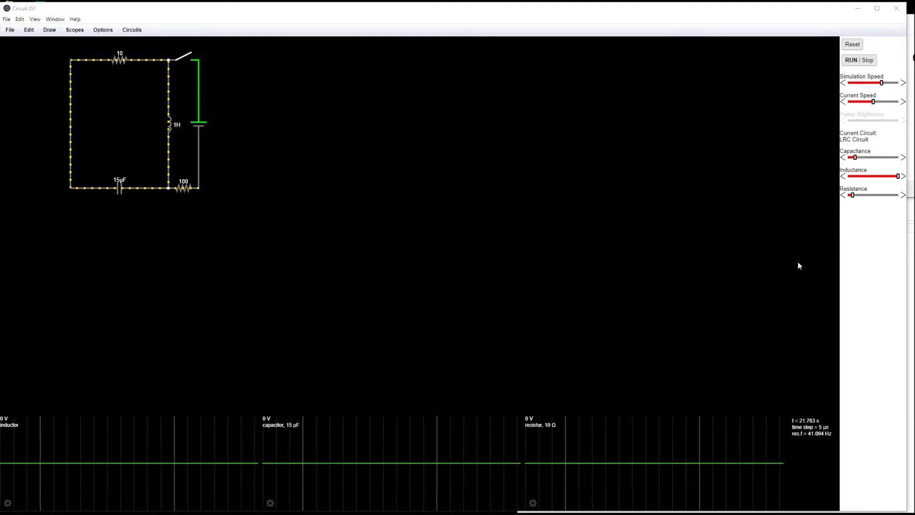
left_click_drag(907, 377, 914, 376)
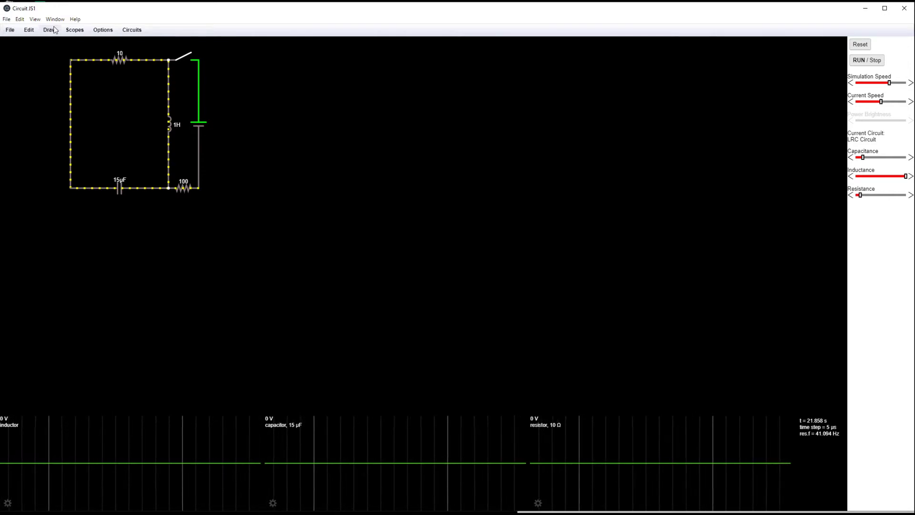
left_click(10, 30)
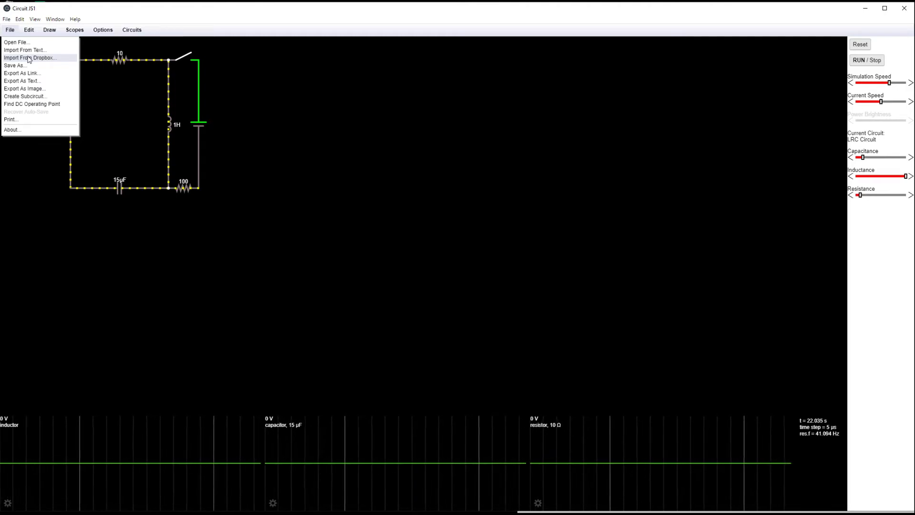
left_click(29, 31)
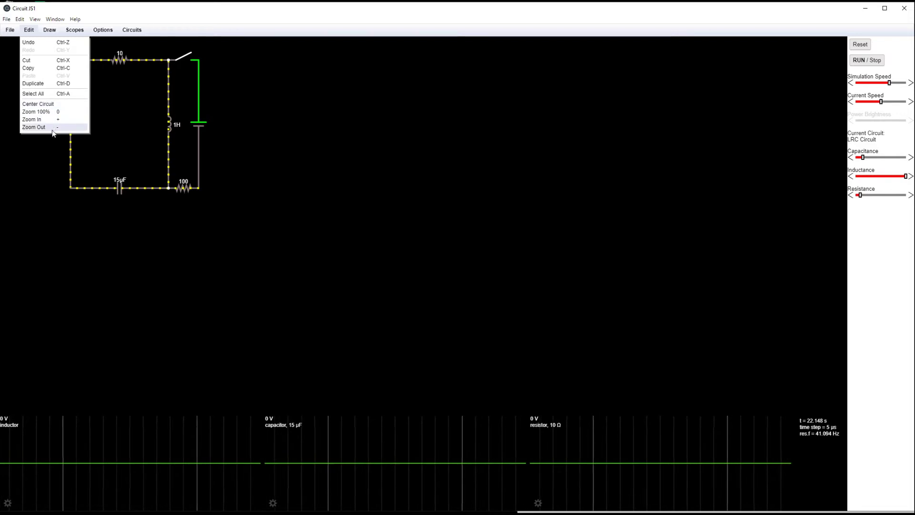
mouse_move(52, 30)
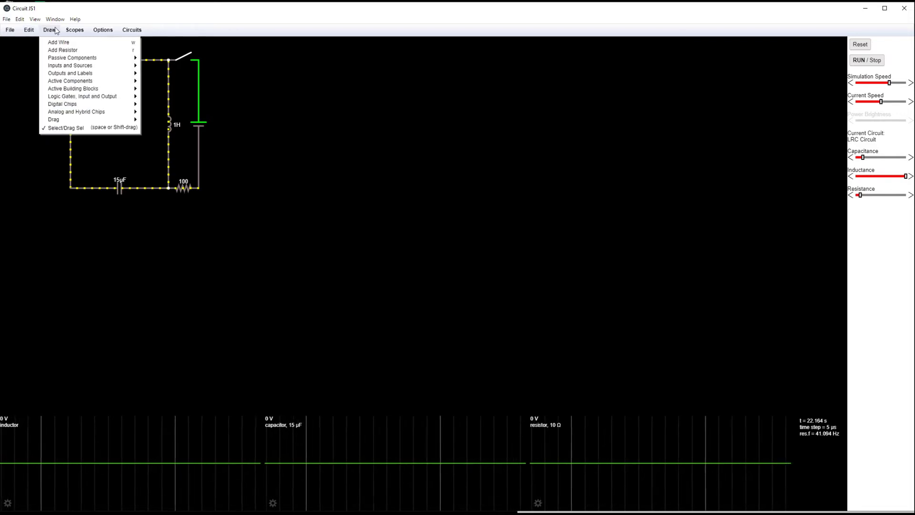
mouse_move(66, 115)
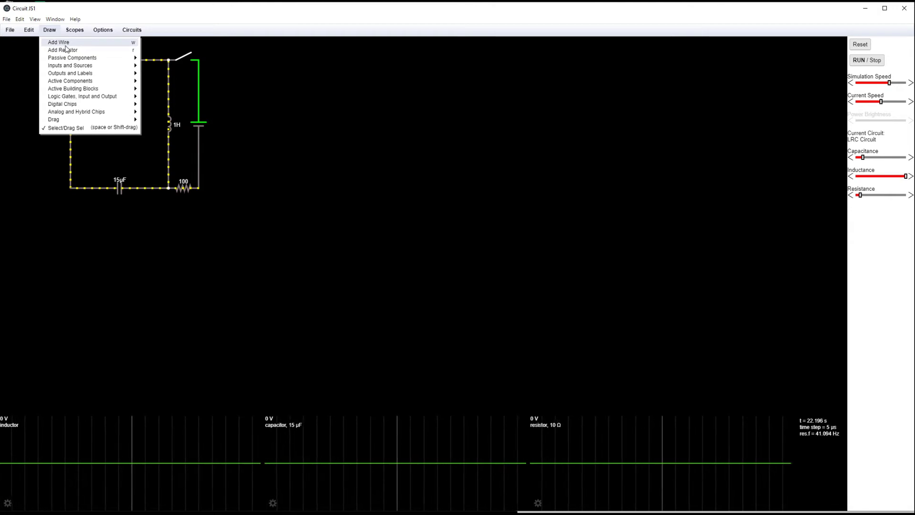
mouse_move(135, 59)
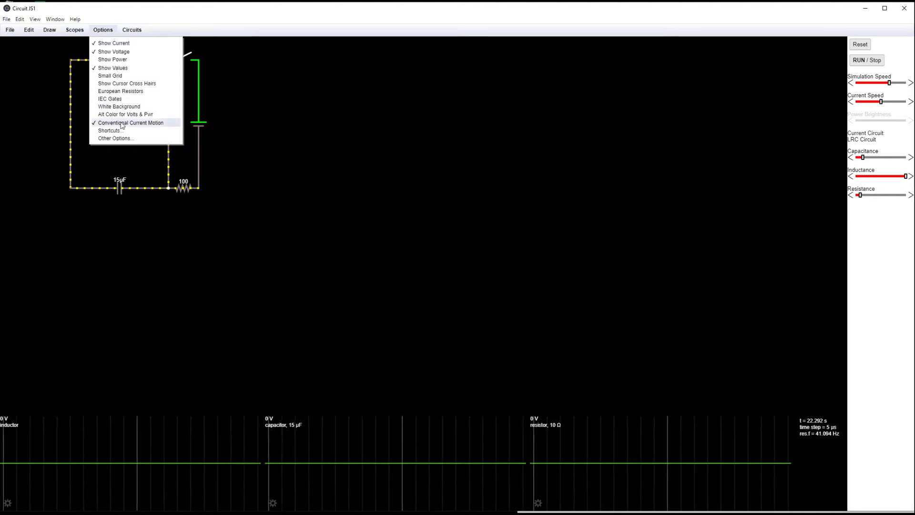
- Try the white background on the circuit canvas and return to the black one
left_click(123, 106)
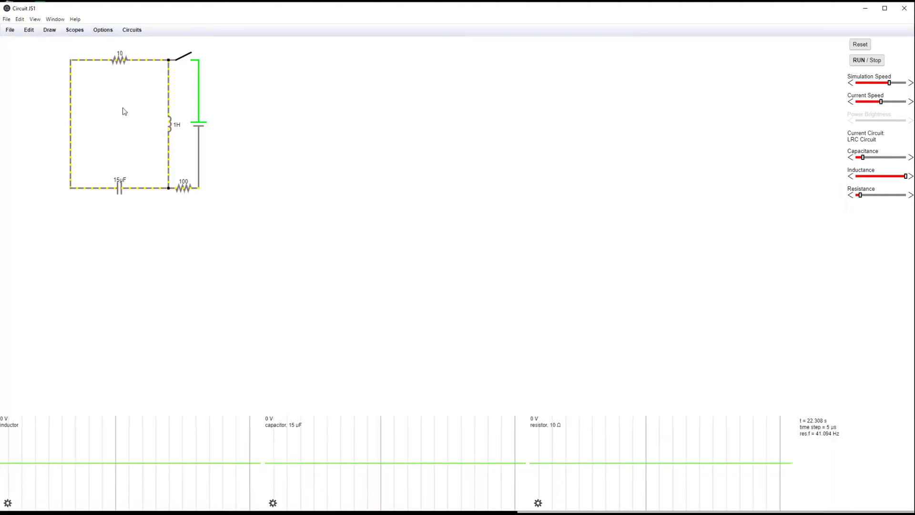
left_click(102, 31)
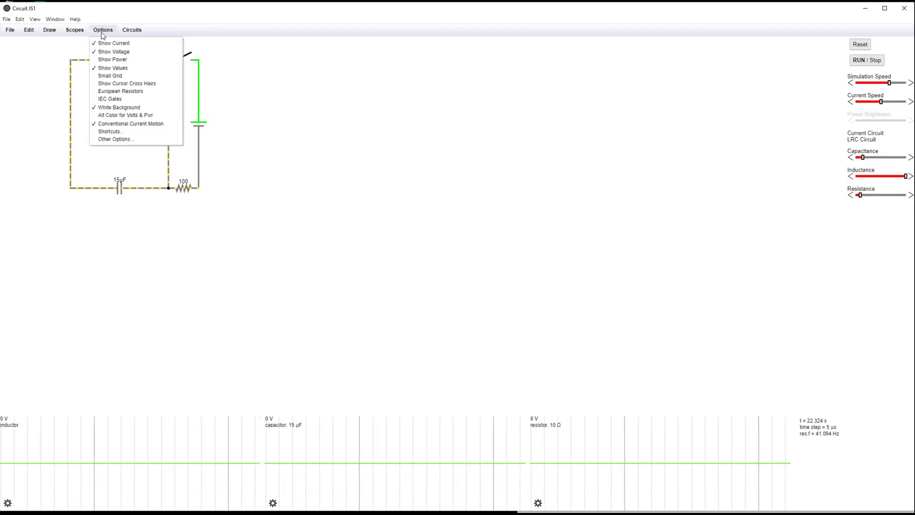
left_click(125, 107)
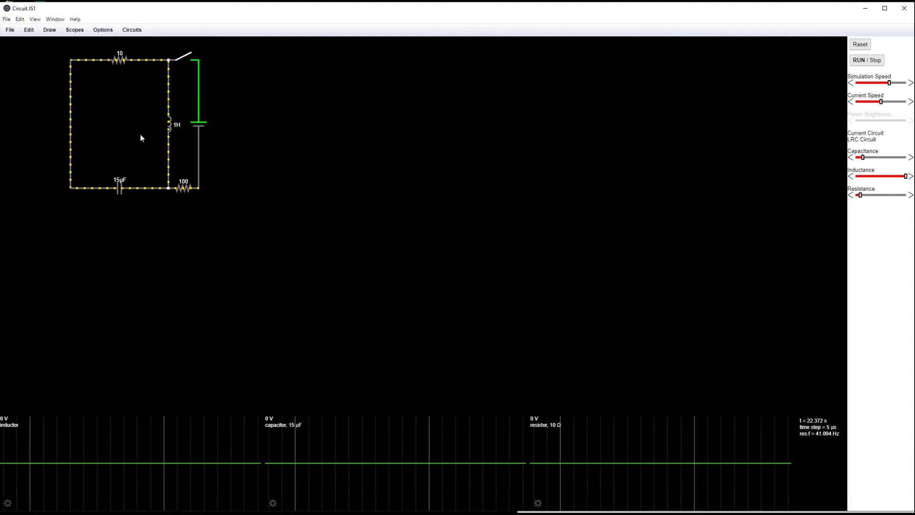
- Load the Square Wave Generator example from the 555 Timer Chip sample circuits
left_click(107, 32)
mouse_move(141, 32)
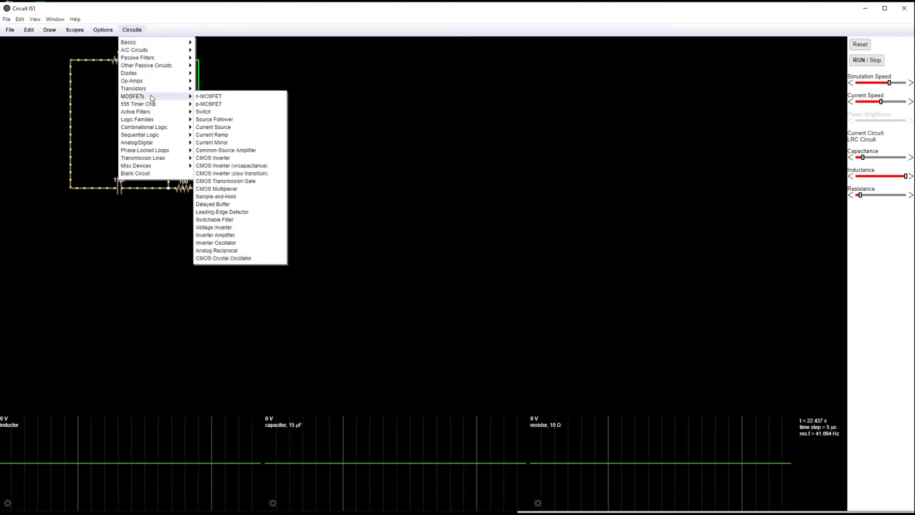
mouse_move(152, 112)
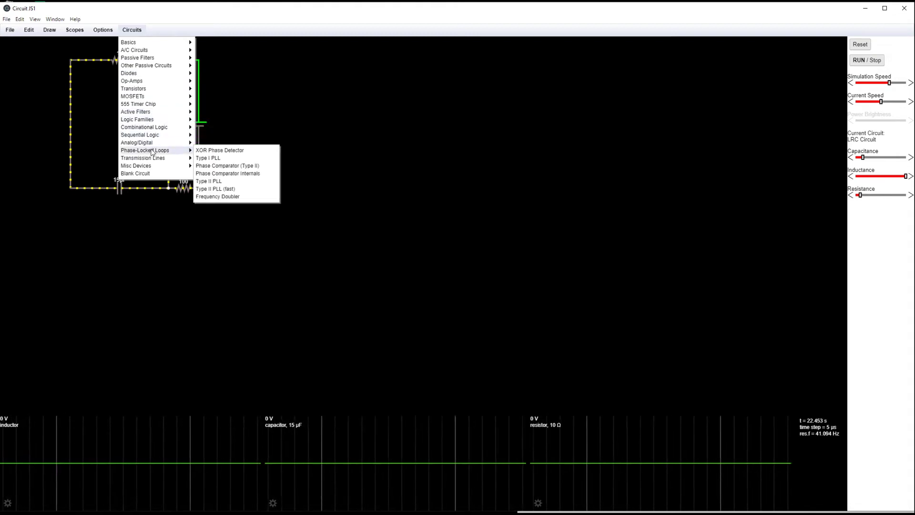
mouse_move(148, 159)
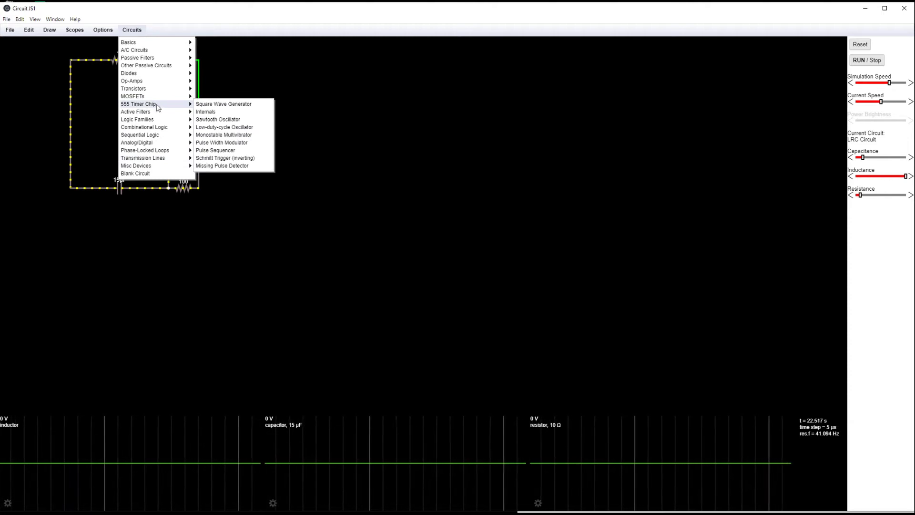
left_click(226, 104)
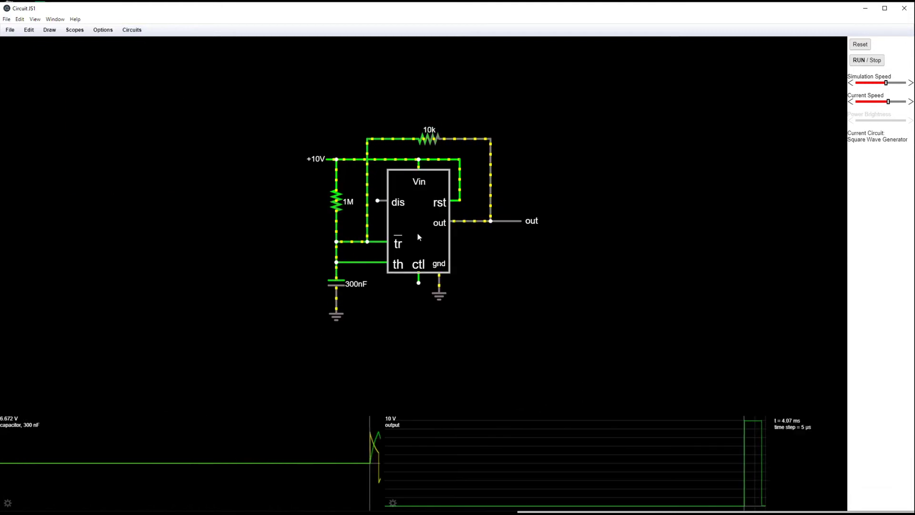
- Load a blank circuit and draw a vertical two-terminal voltage source on the canvas with its positive terminal up
left_click(127, 30)
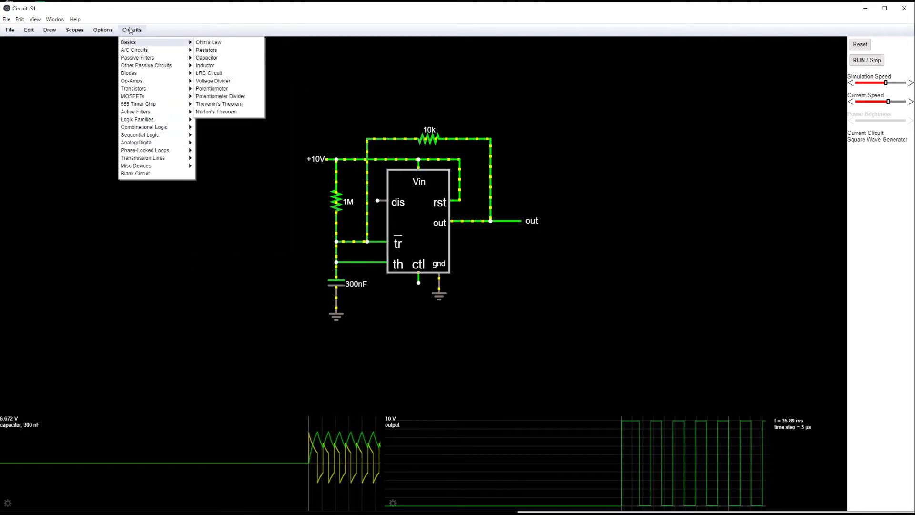
left_click(143, 174)
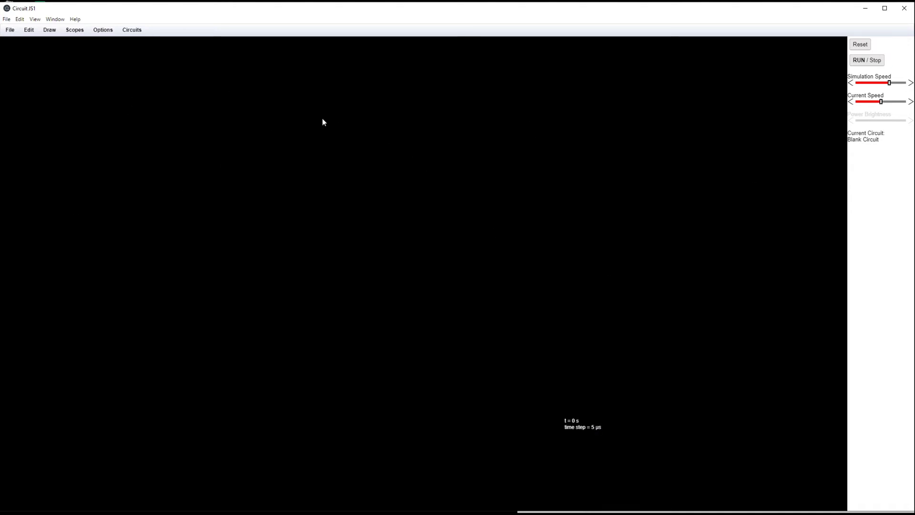
left_click(54, 33)
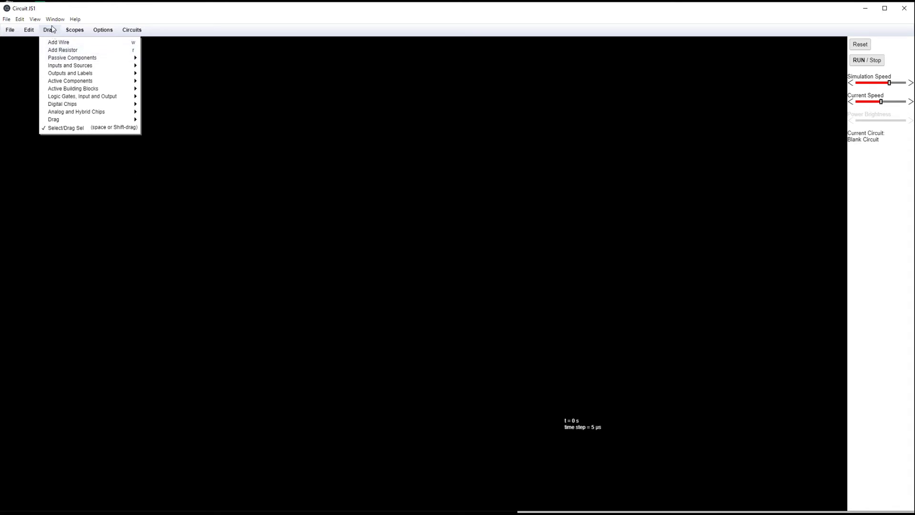
mouse_move(58, 67)
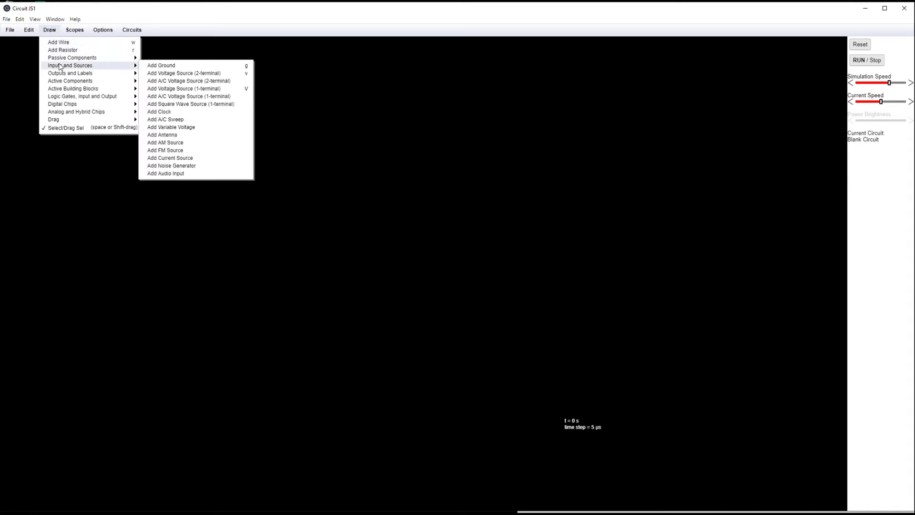
left_click(174, 74)
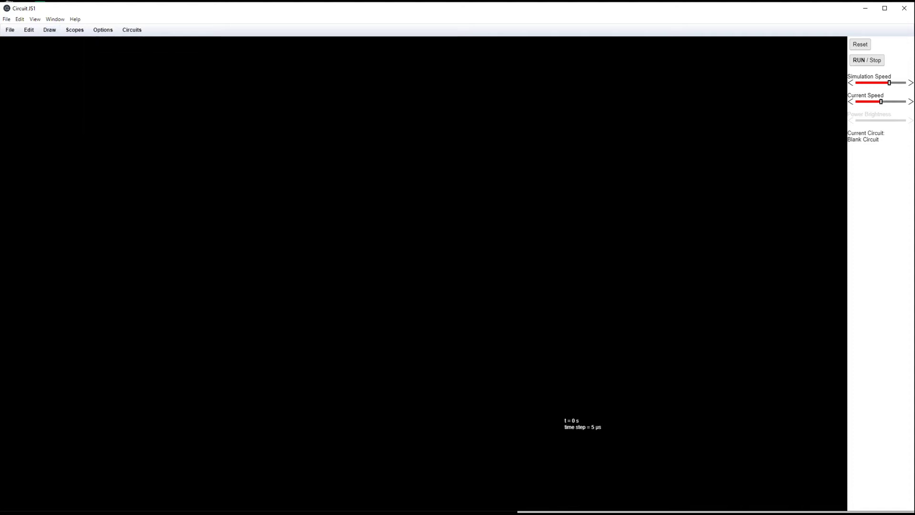
left_click_drag(302, 249, 302, 173)
- Enlarge the view of the voltage source and center the circuit on the canvas
left_click(27, 30)
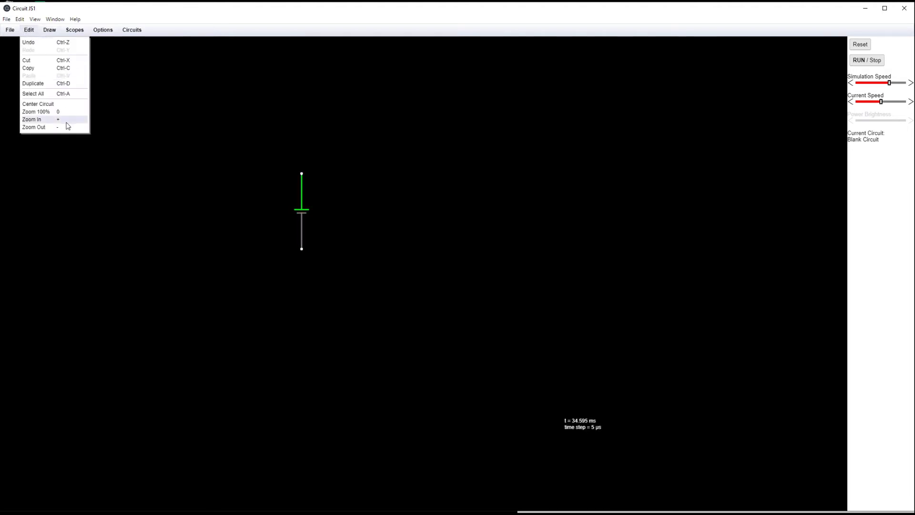
left_click(48, 119)
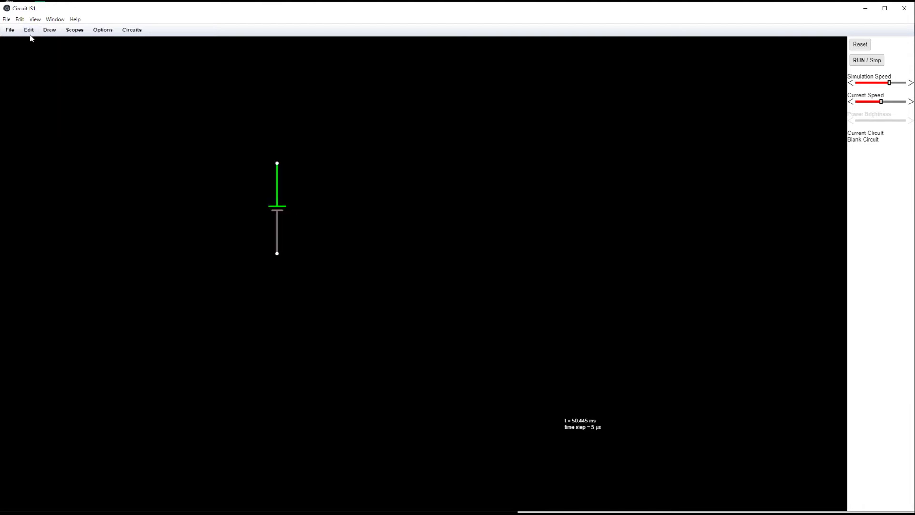
key("plus")
key("plus")
key("plus")
key("plus")
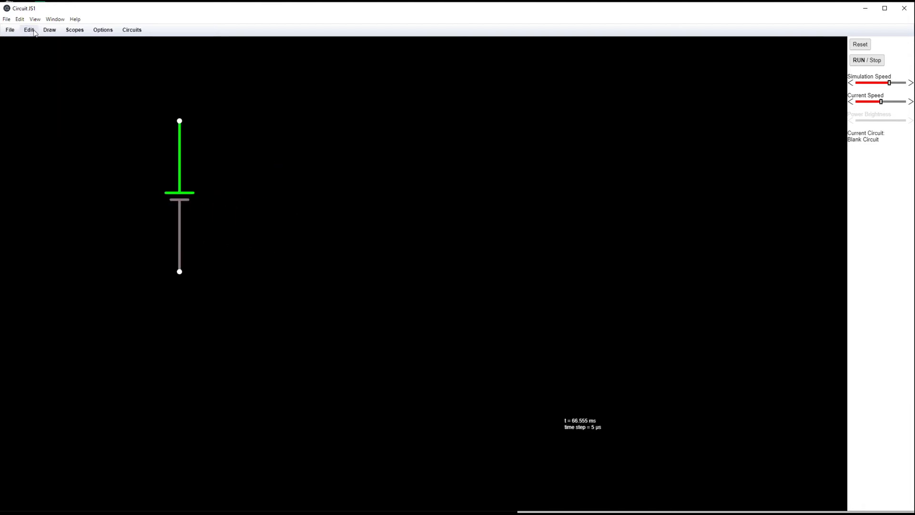
left_click(34, 32)
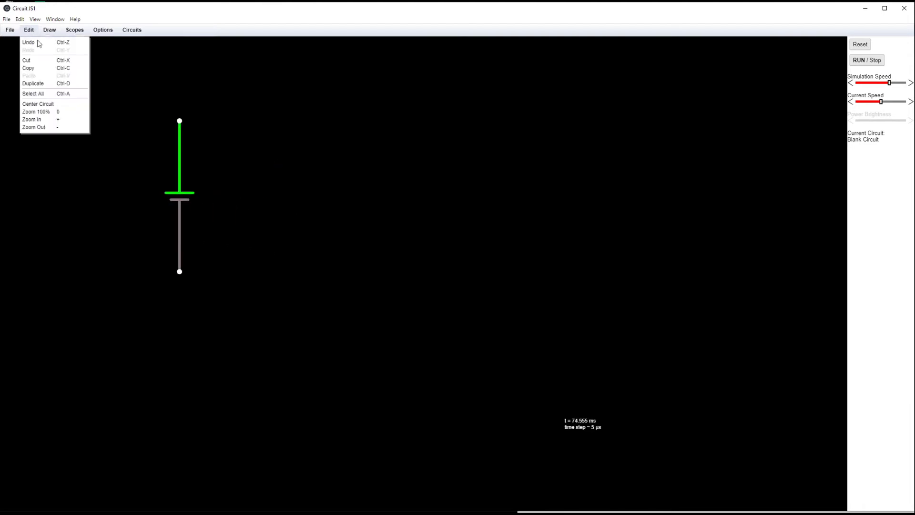
left_click(56, 105)
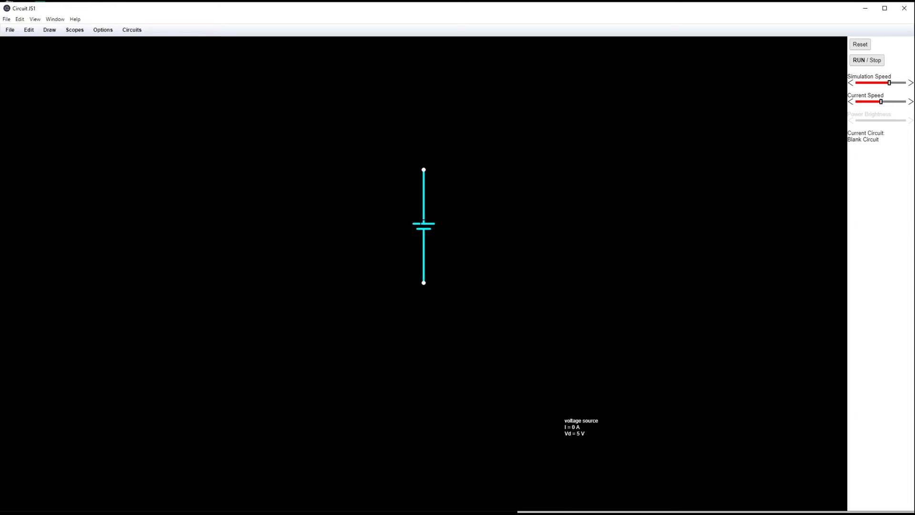
- Set the voltage source to 12 V with the D/C waveform and apply the change
right_click(423, 222)
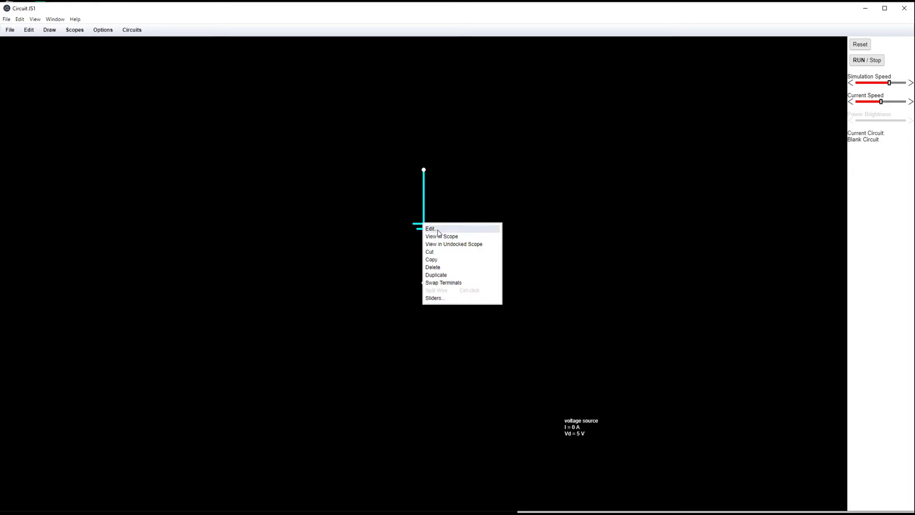
left_click(430, 228)
left_click(437, 244)
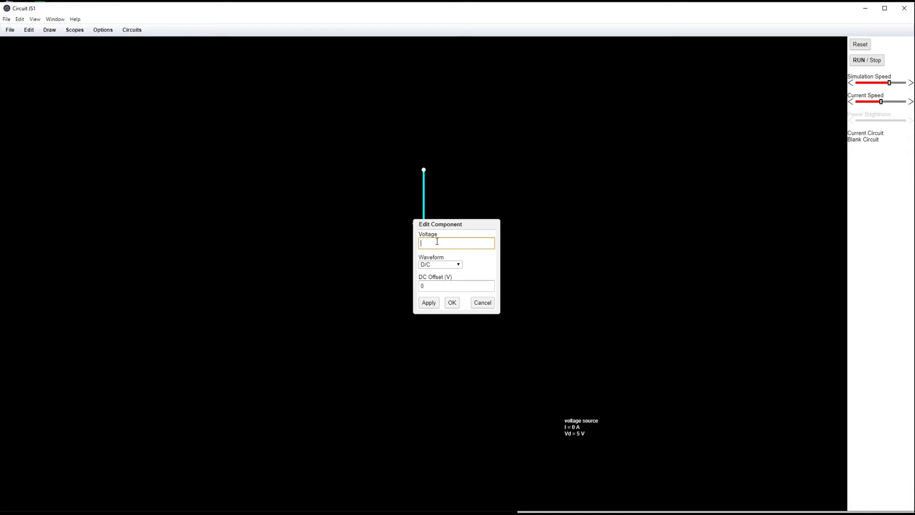
type("12")
left_click(489, 259)
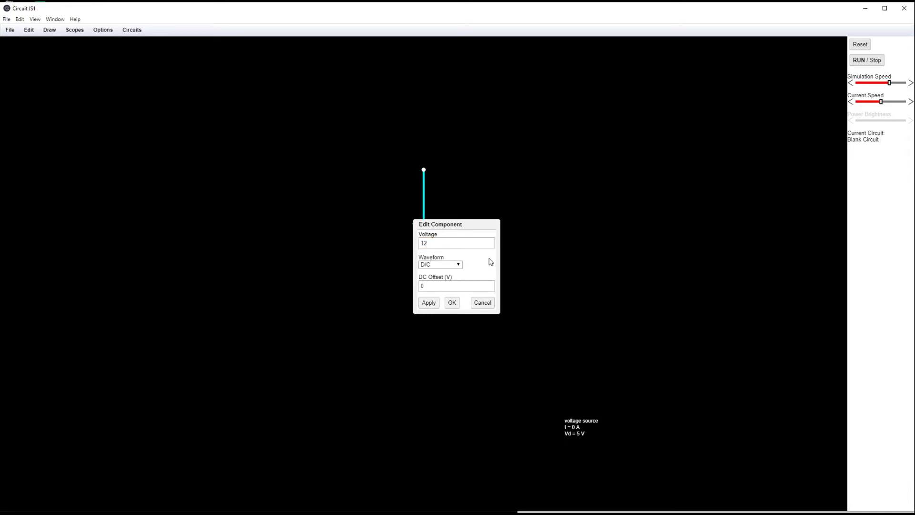
left_click(441, 264)
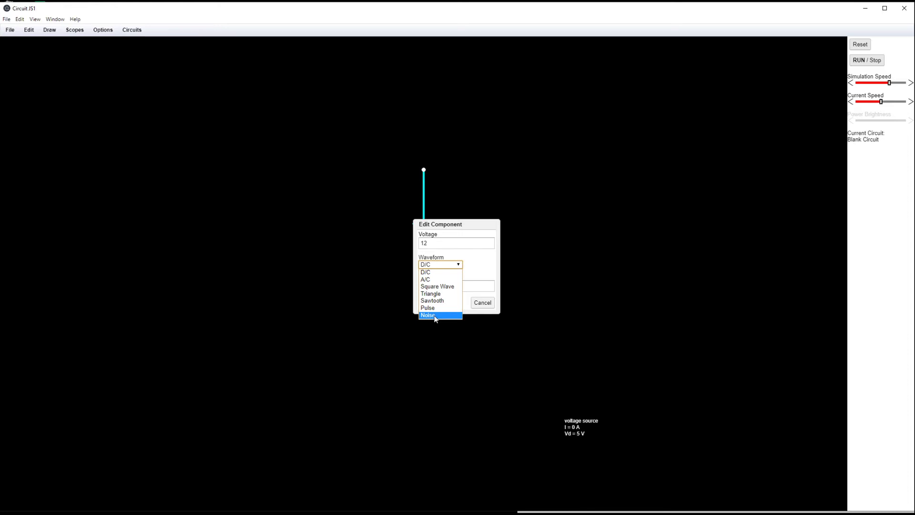
left_click(484, 264)
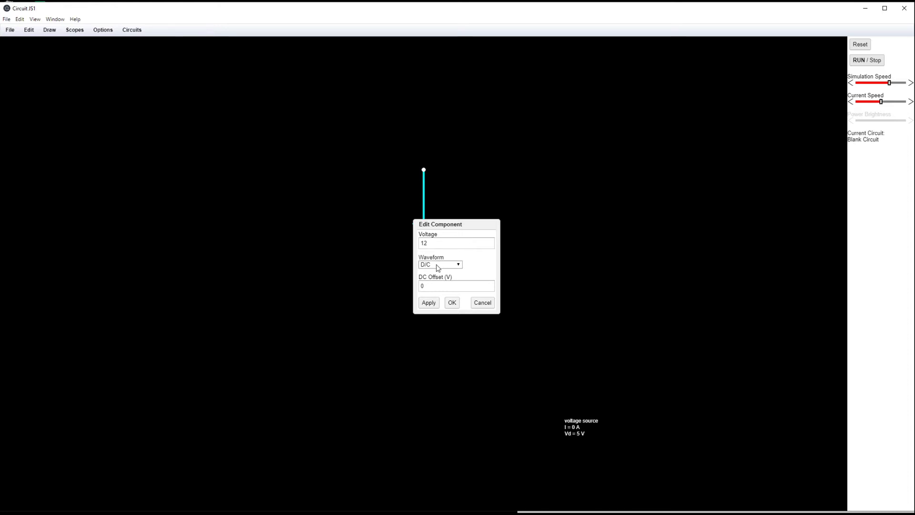
left_click(429, 304)
left_click(452, 303)
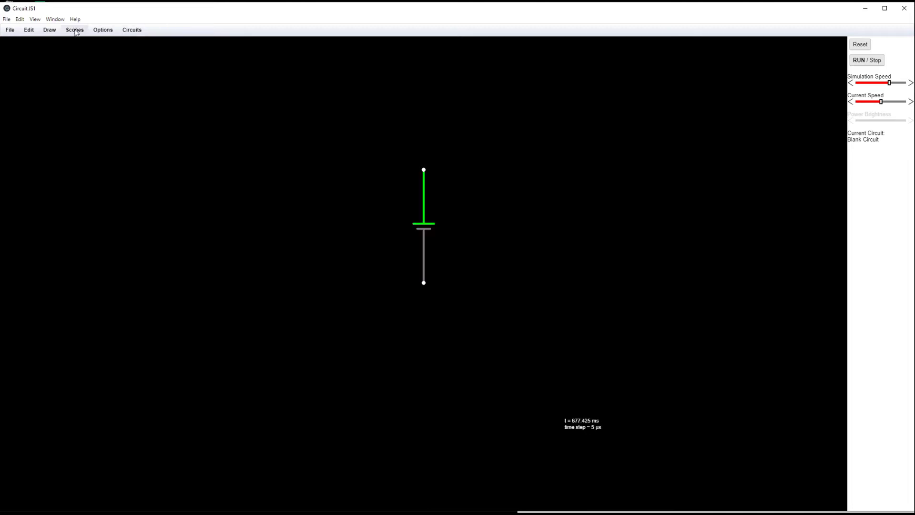
- Draw a vertical resistor to the left of the voltage source, matching the source's height
left_click(56, 31)
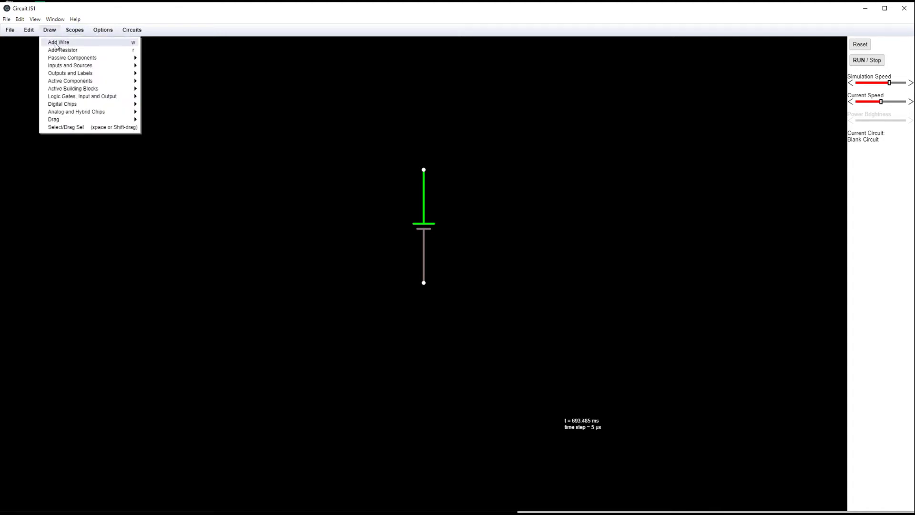
left_click(60, 51)
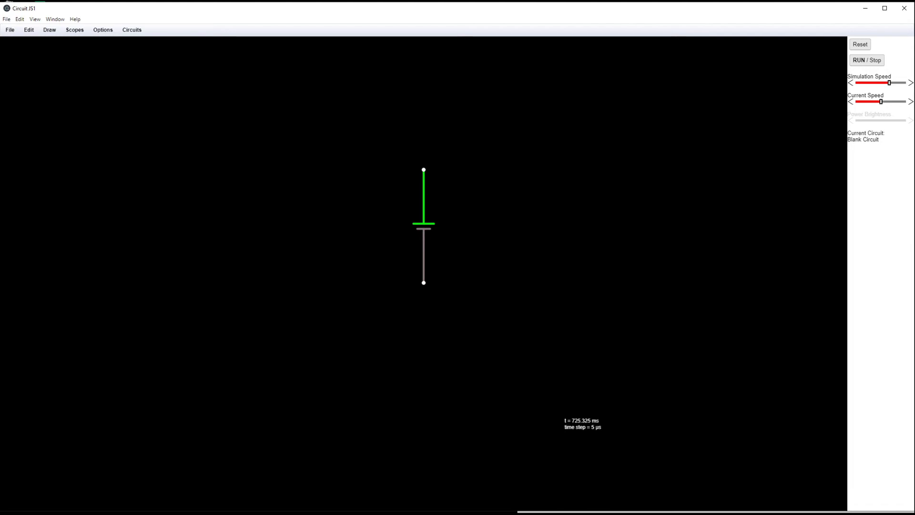
left_click_drag(229, 170, 228, 283)
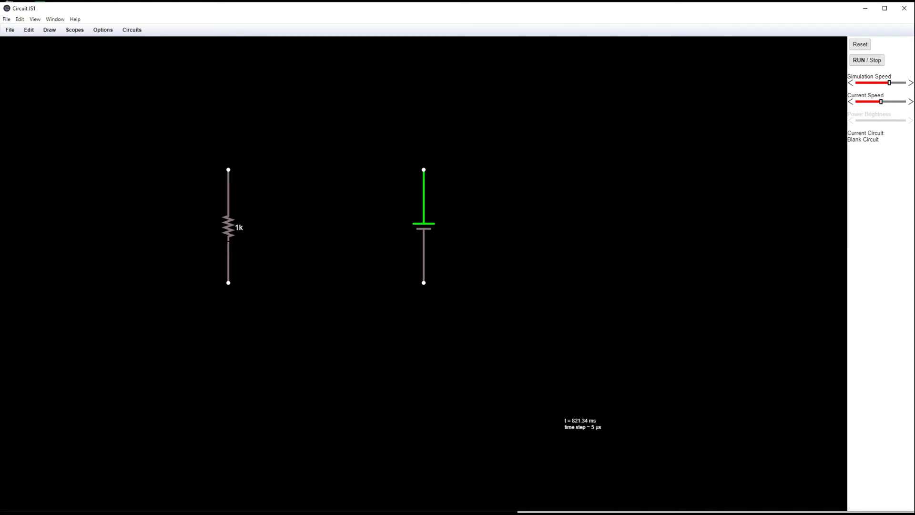
- Turn on European Resistors symbols and center the circuit on the canvas
left_click(103, 30)
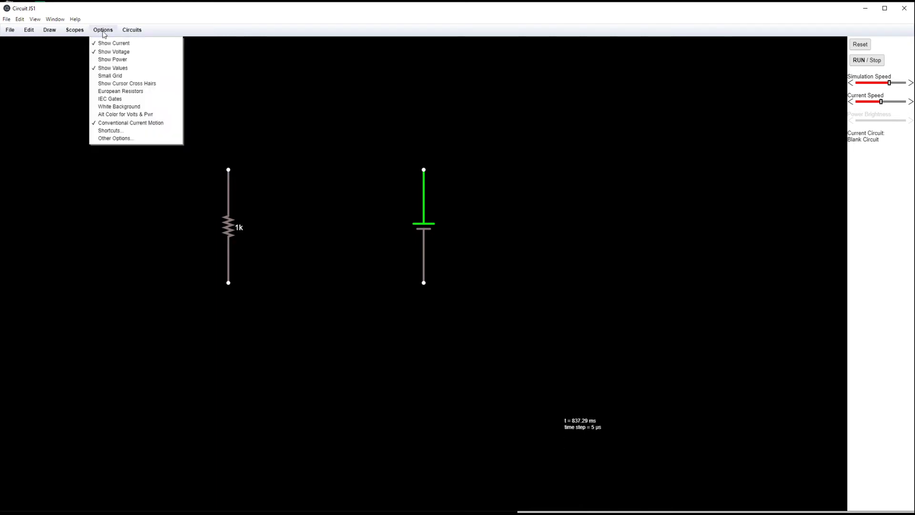
left_click(114, 92)
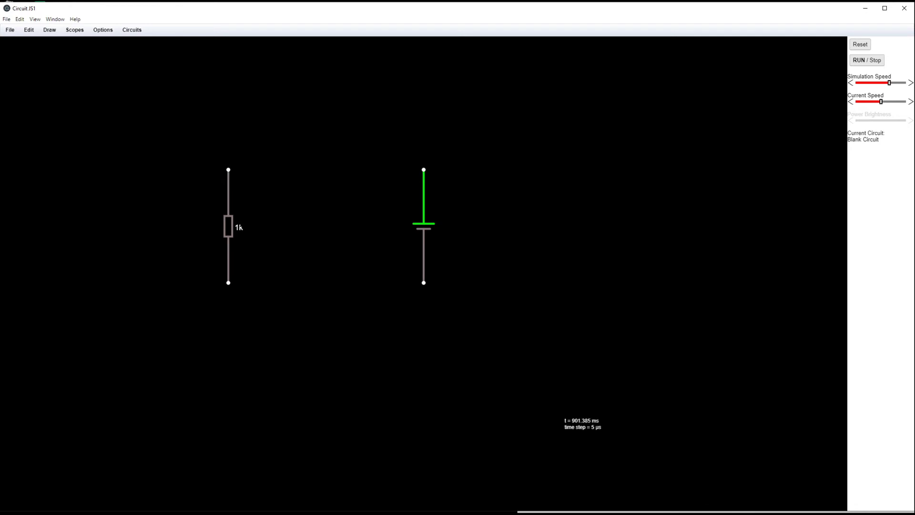
left_click(103, 30)
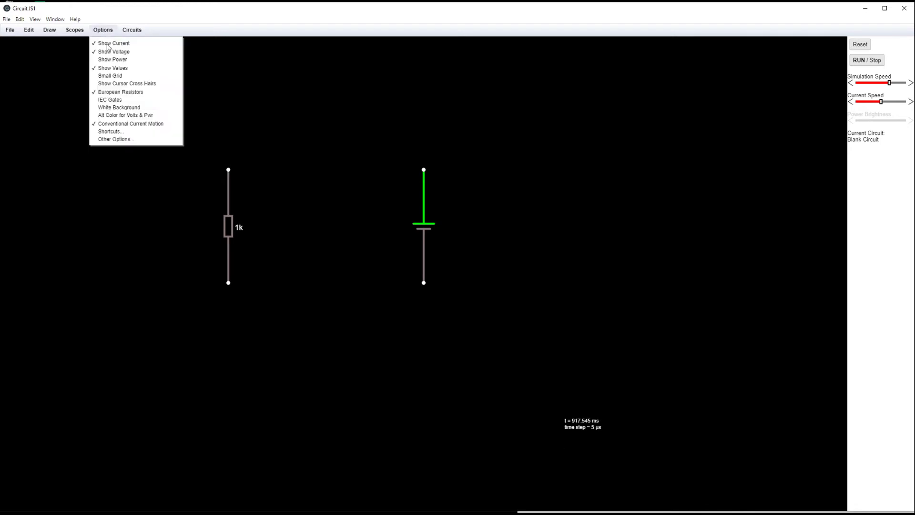
left_click(90, 33)
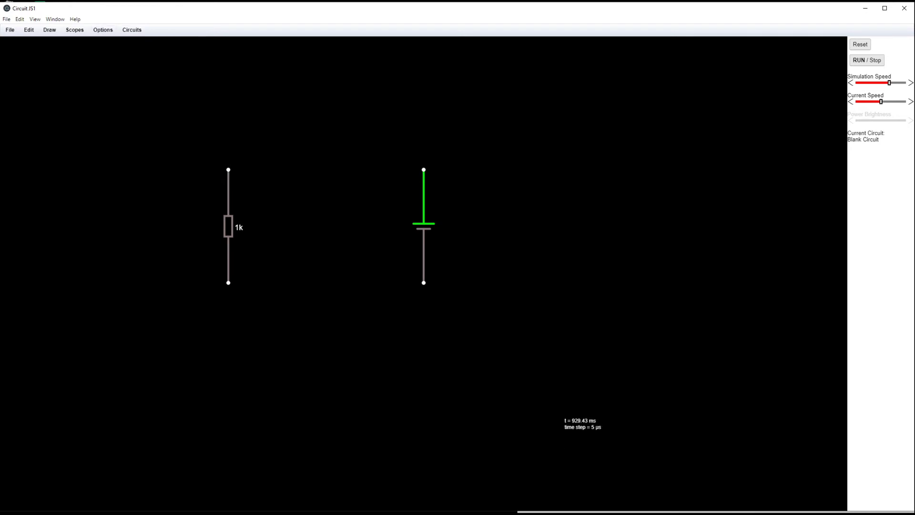
left_click(49, 30)
left_click(29, 29)
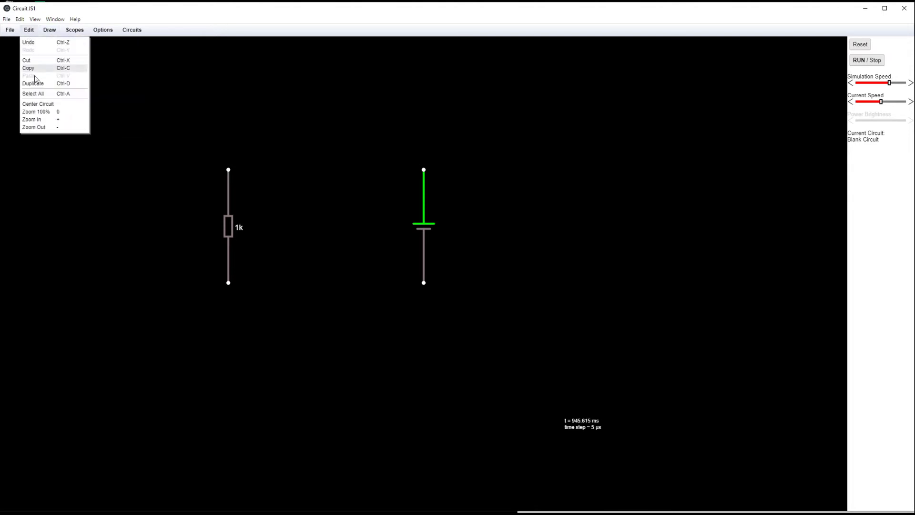
left_click(47, 105)
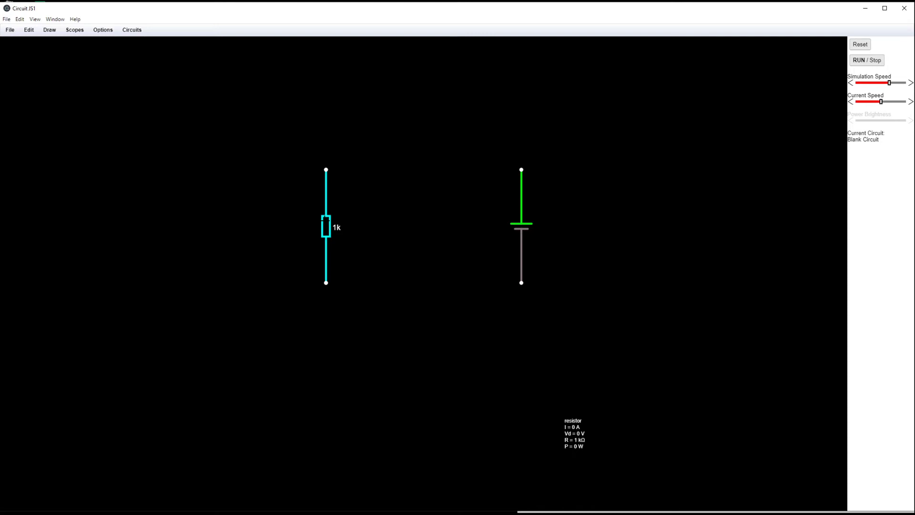
- Set the resistor's resistance to 1.5k ohms
right_click(325, 221)
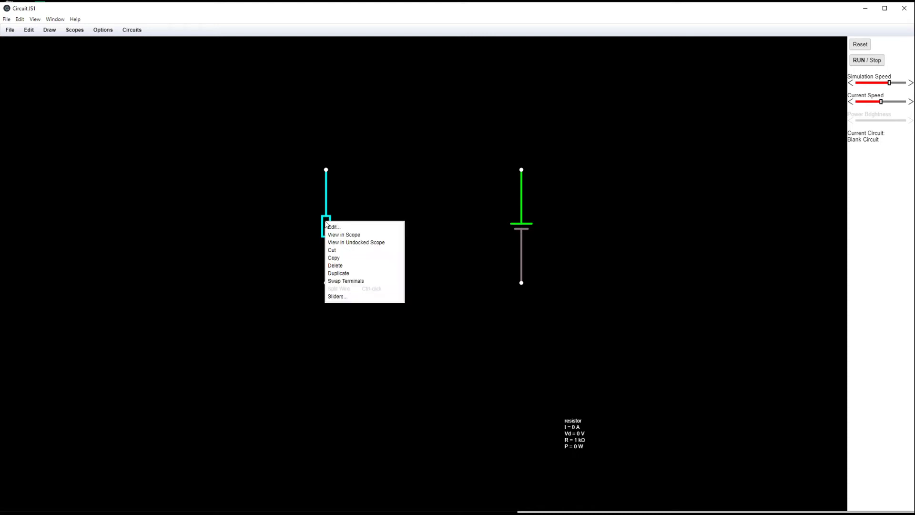
left_click(352, 228)
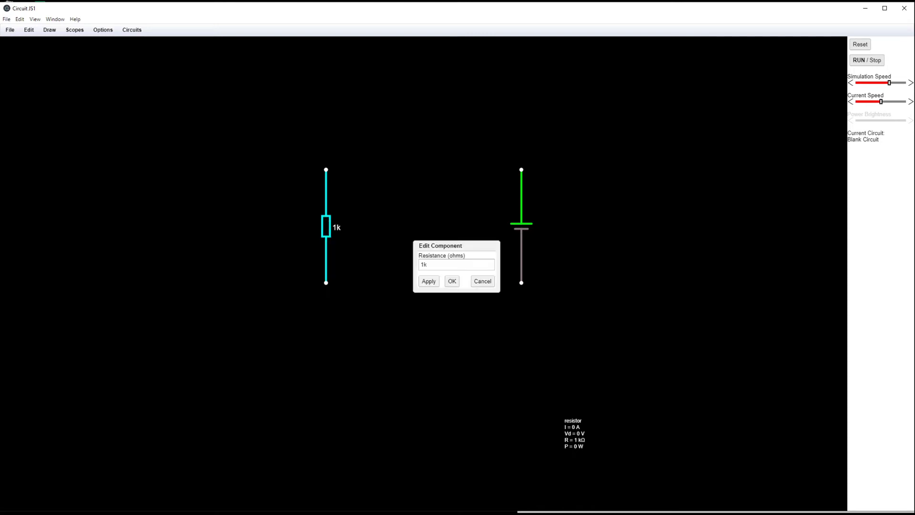
left_click(424, 264)
type(".5")
key("Return")
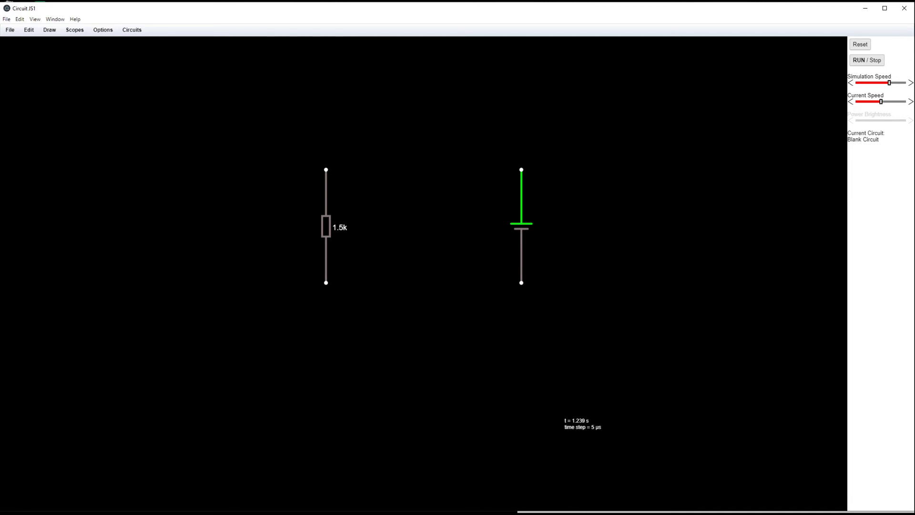
- Draw wires joining the upper terminals and the lower terminals of the resistor and voltage source to close the loop
left_click(52, 32)
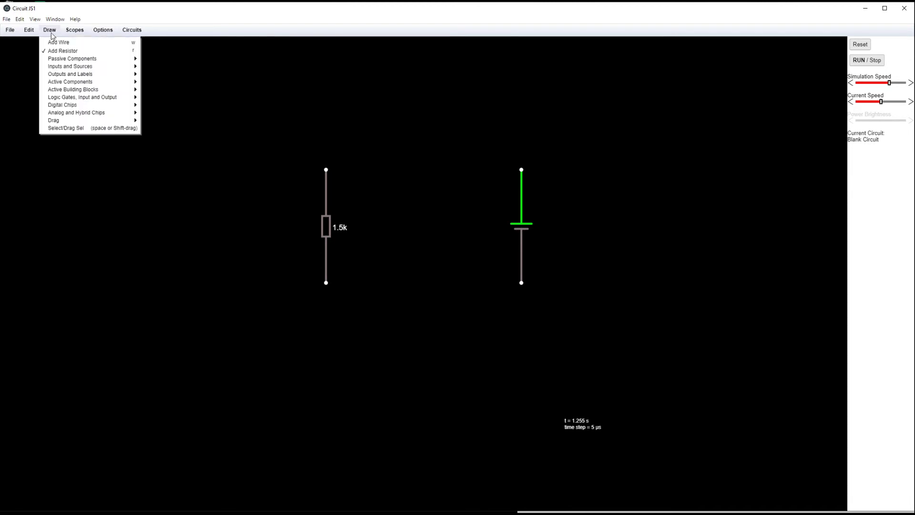
left_click(57, 41)
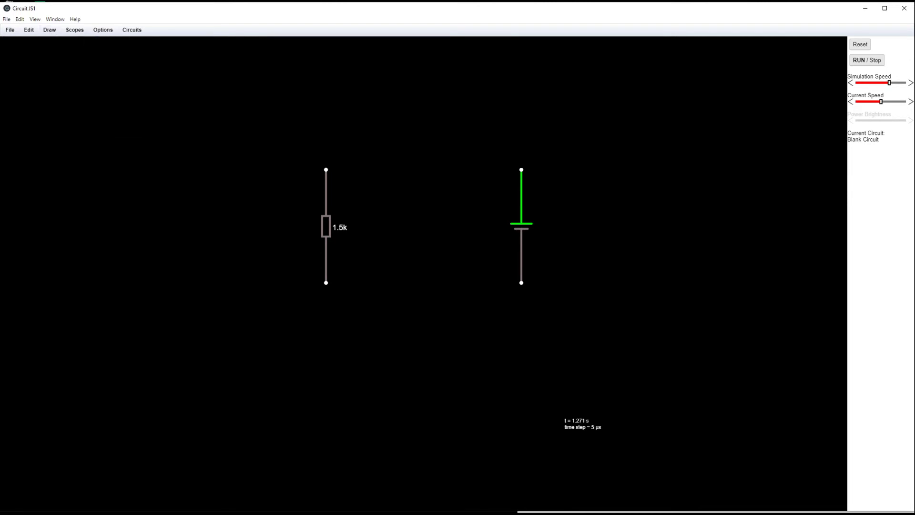
left_click_drag(522, 169, 326, 173)
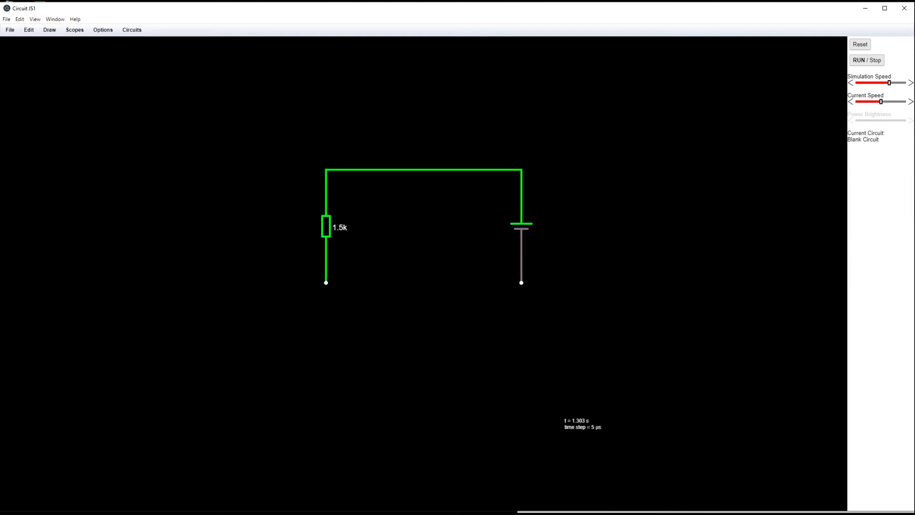
left_click_drag(326, 282, 522, 282)
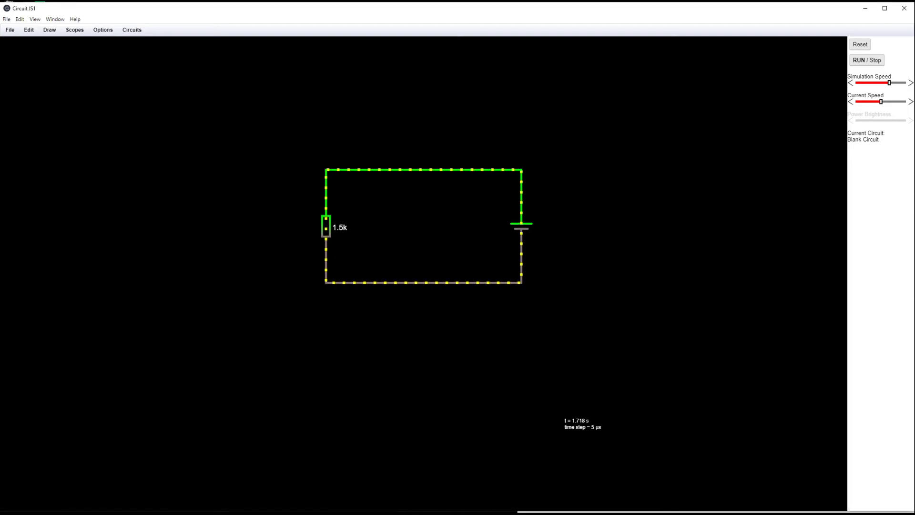
- Switch the circuit canvas to the white background and inspect the voltage source
mouse_move(523, 226)
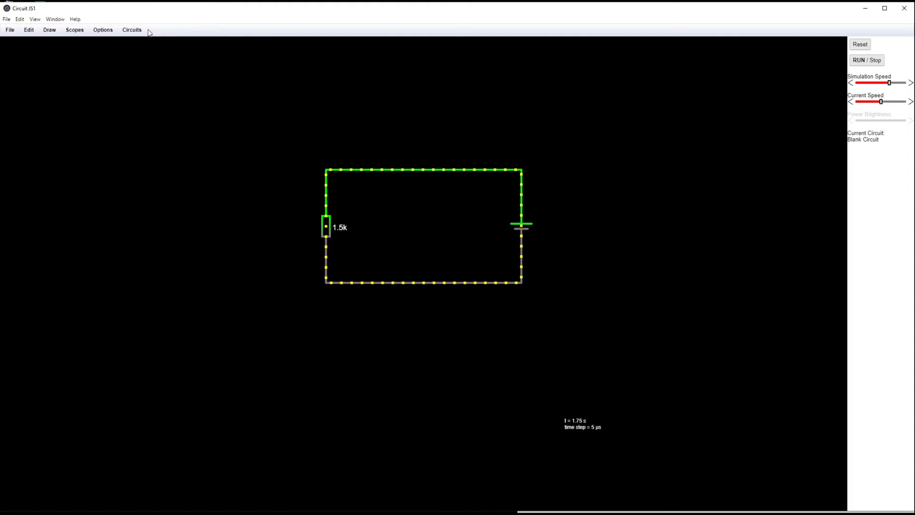
left_click(103, 30)
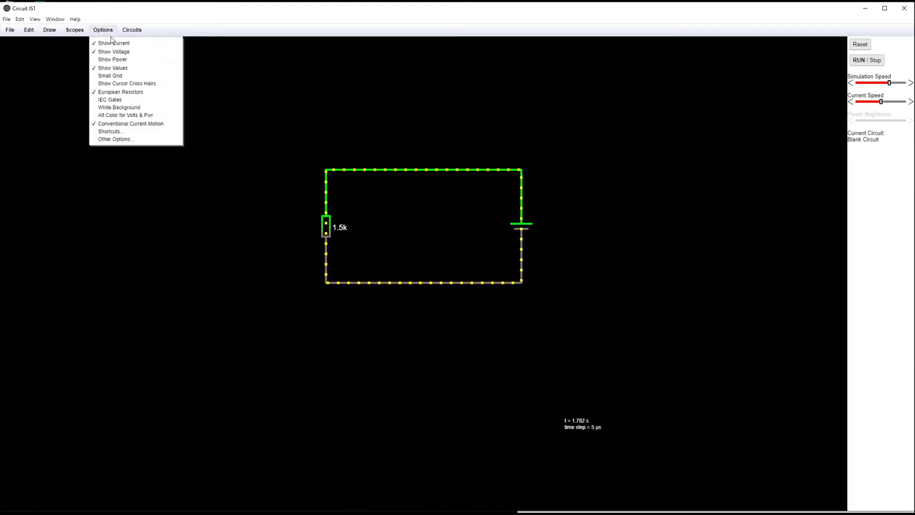
left_click(118, 107)
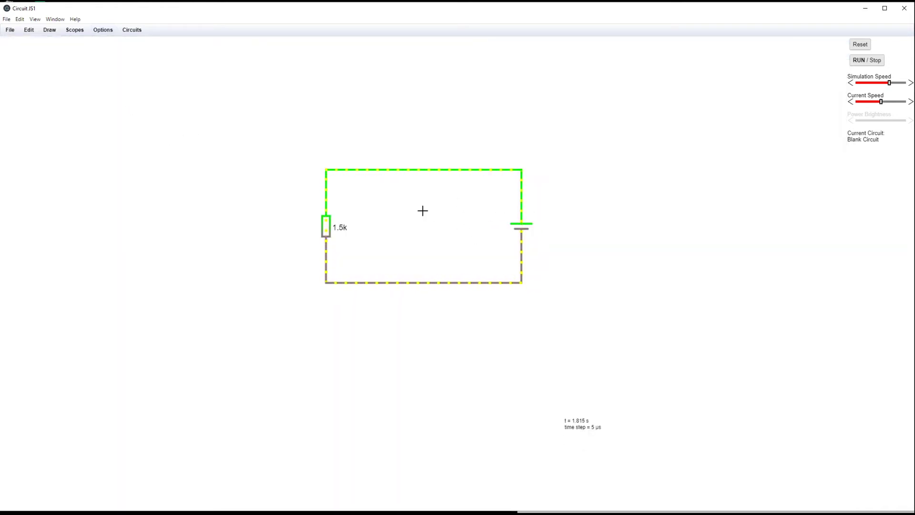
mouse_move(526, 224)
- Switch to the Notepad window beside the circuit and delete the two old calculation lines below "V = IR"
key("alt+Tab")
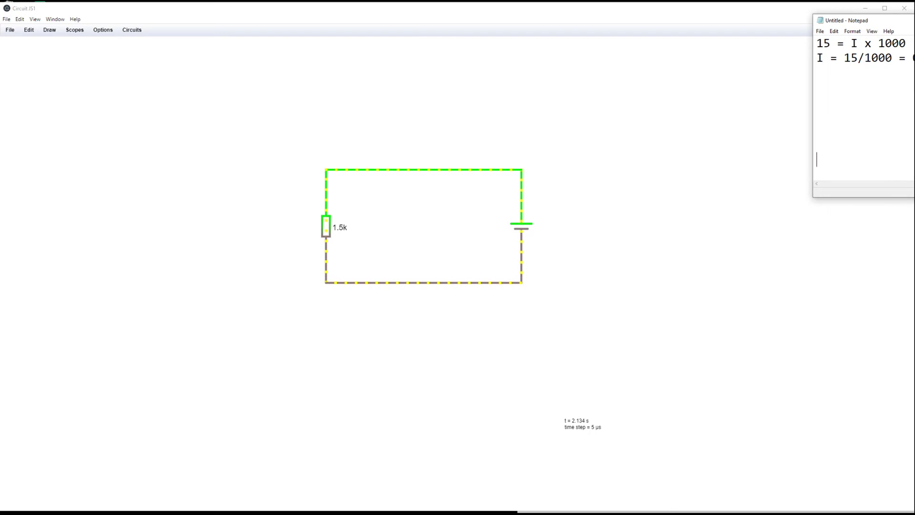
key("alt+Tab")
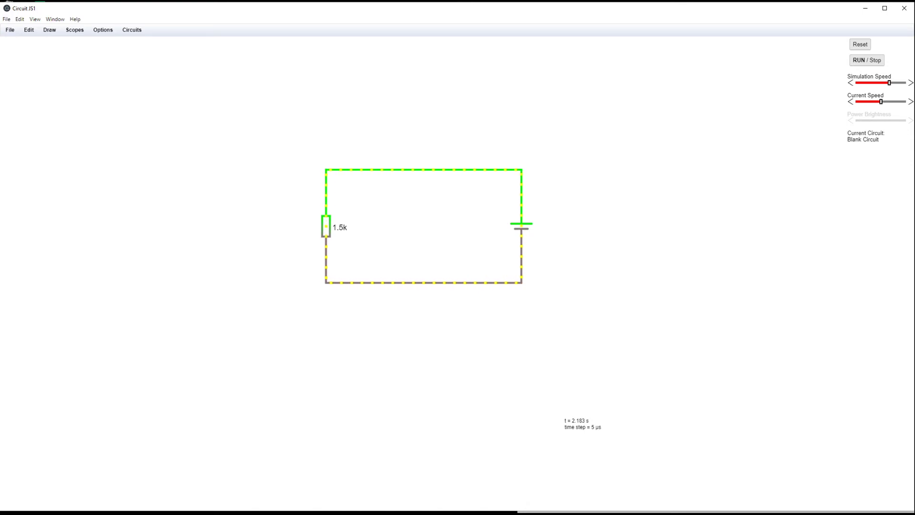
key("alt+Tab")
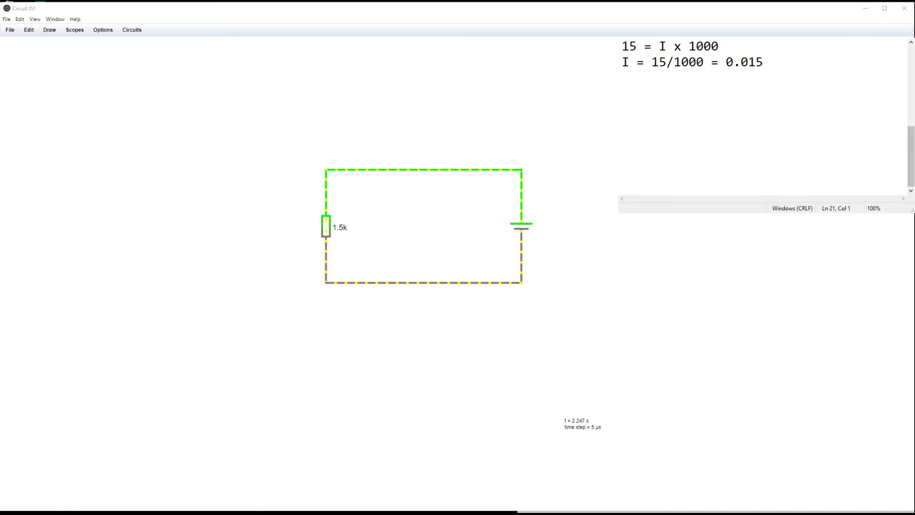
key("alt+Tab")
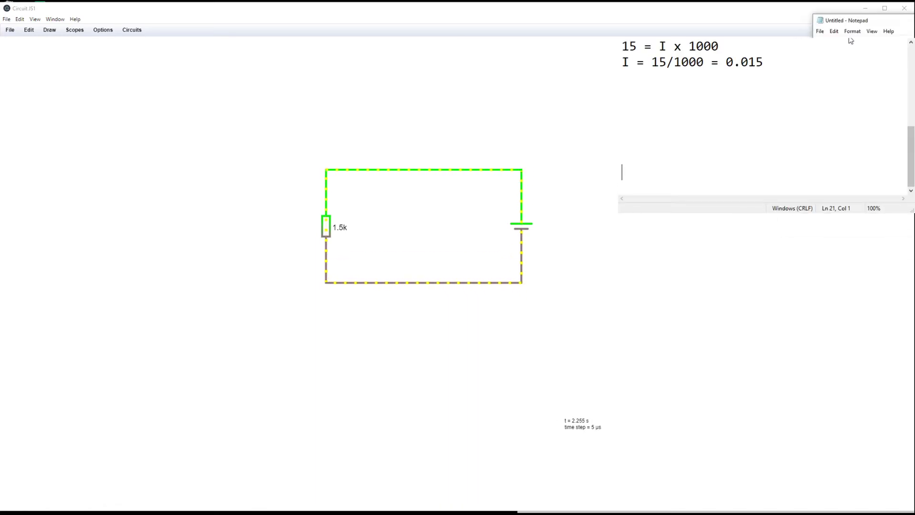
left_click(638, 46)
key("Up")
key("Up")
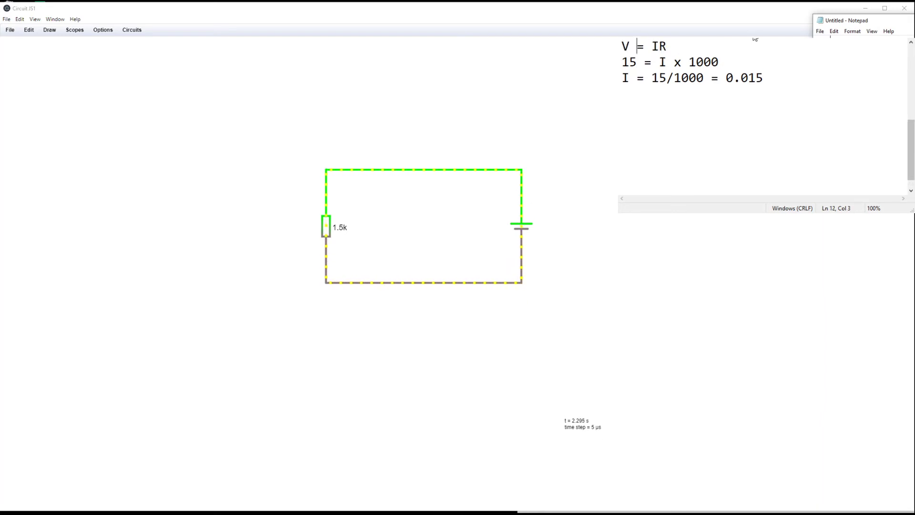
key("Down")
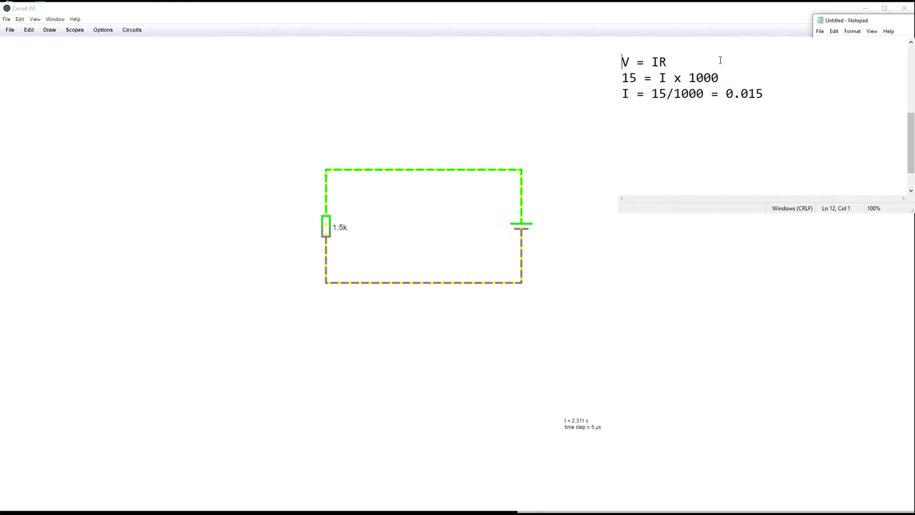
left_click_drag(761, 98, 620, 84)
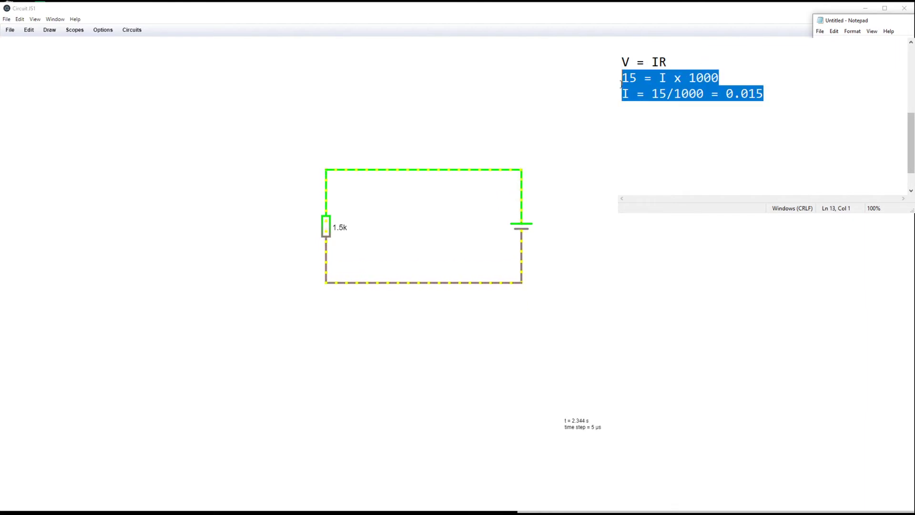
key("BackSpace")
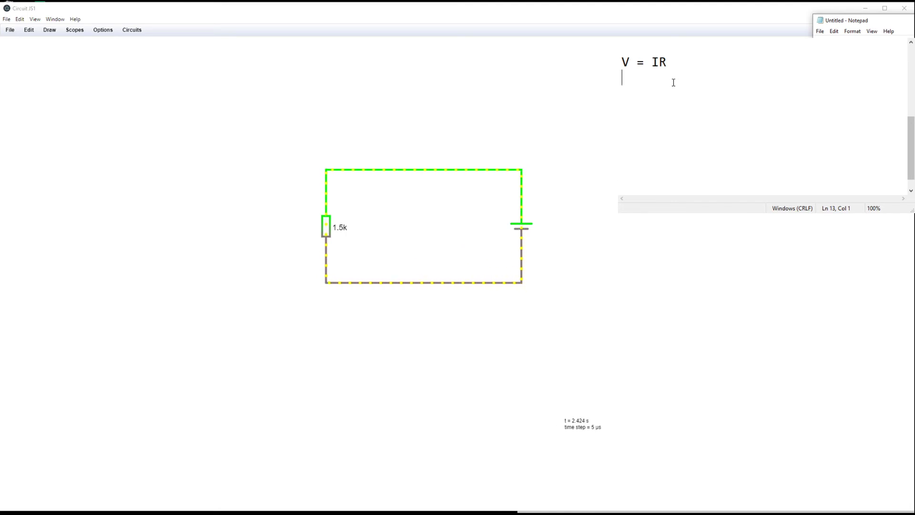
- Write the substituted equation "12 = I x 1500" on the line below "V = IR"
mouse_move(548, 206)
type("12 = Ix")
key("BackSpace")
type("x")
key("Left")
key("Right")
type("1500")
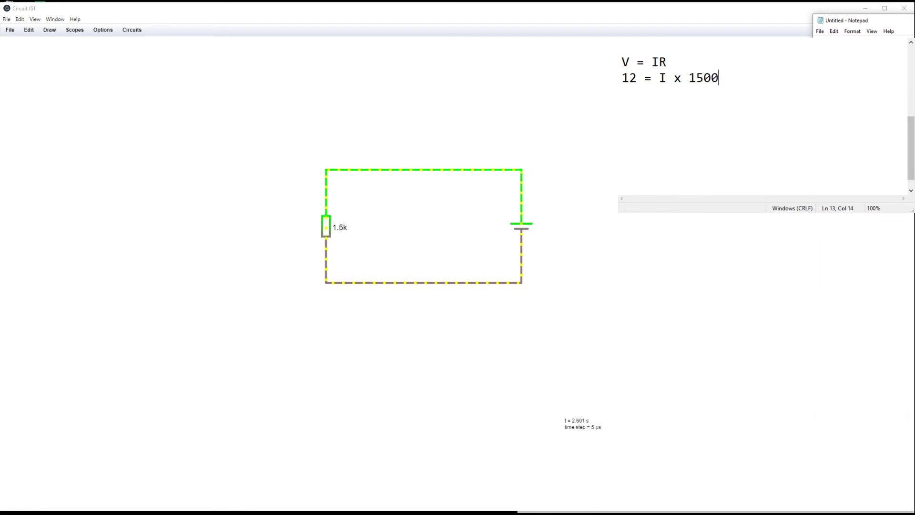
- Solve for the current by adding the lines "I = 12/1500" and "I = 0.008"
key("Return")
type("I = 12/1500")
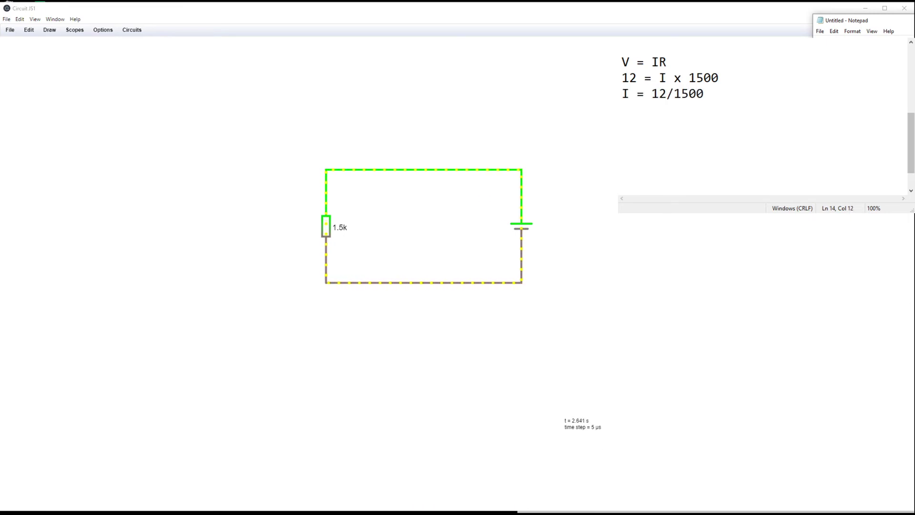
key("Return")
type("I =")
type("0.008")
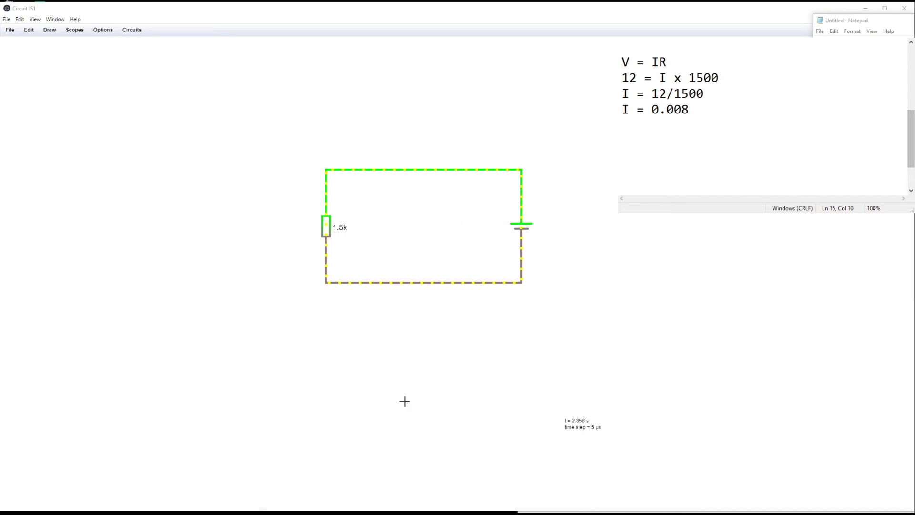
- Leave a blank line below the current result and write the power calculation "P = VI", "P = 12 x 0.008" and "P = 0.096"
mouse_move(523, 189)
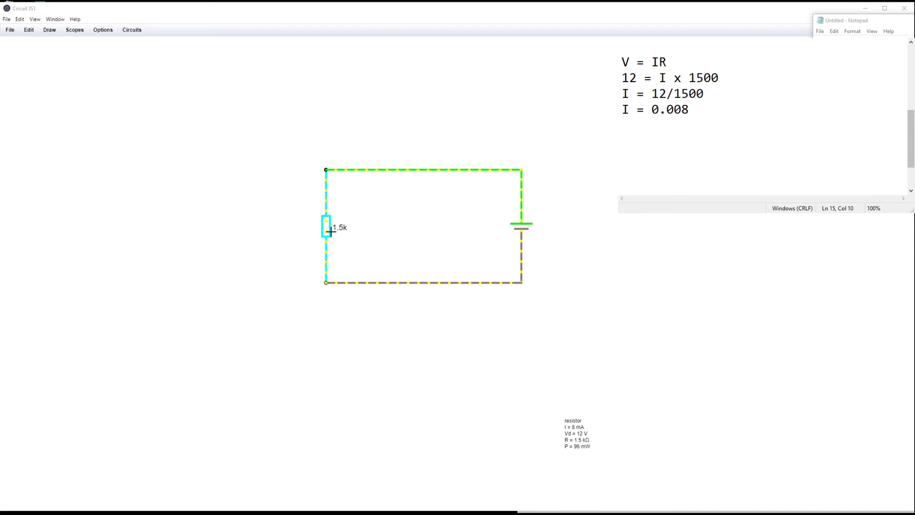
left_click(722, 110)
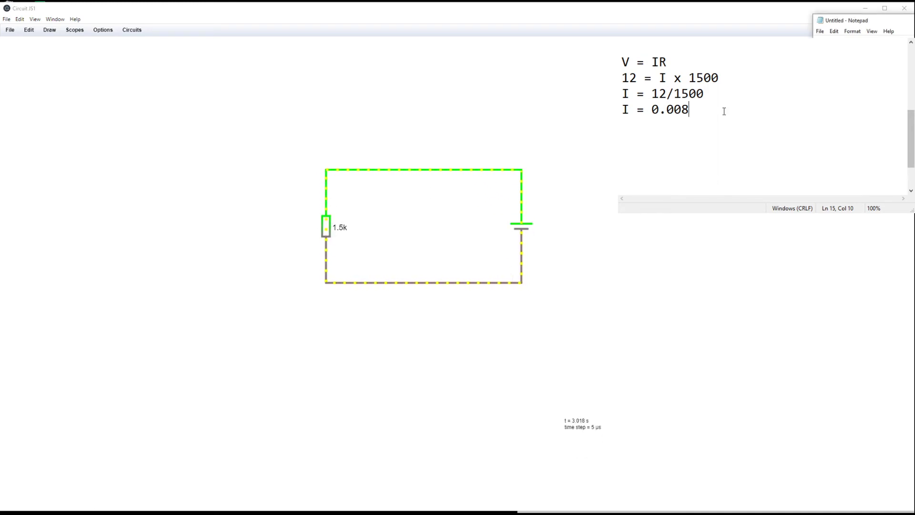
key("Return")
type("P = VI")
key("Return")
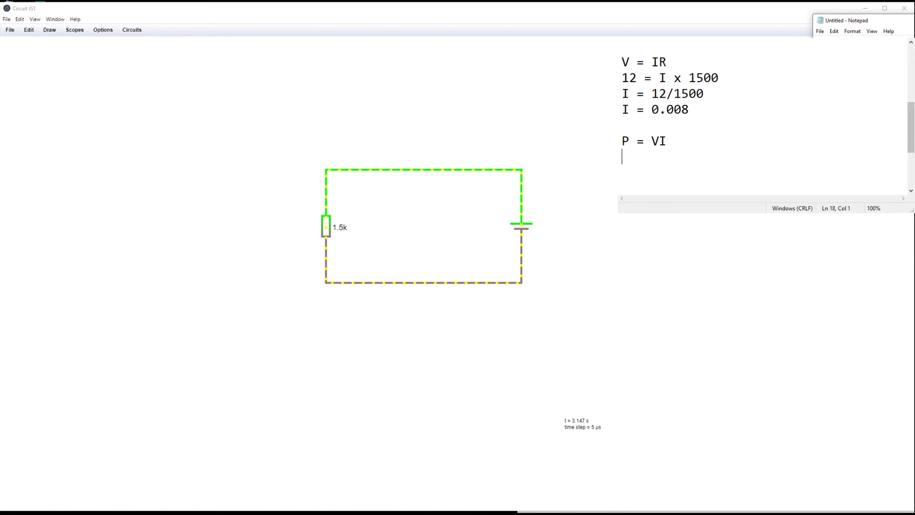
type("P = 12 x 0.008")
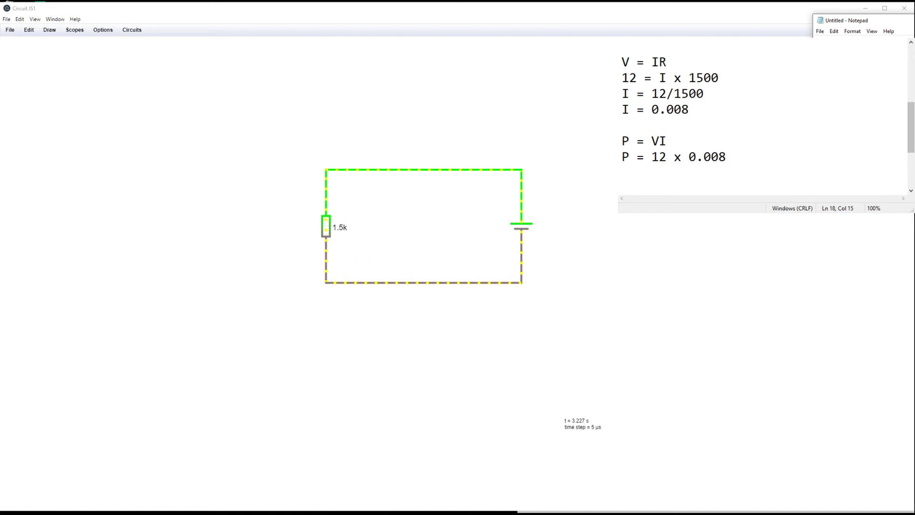
key("Return")
type("P =")
type("0.096")
- Append the unit A to the current result 0.008 and the unit W to the power result 0.096
left_click(734, 112)
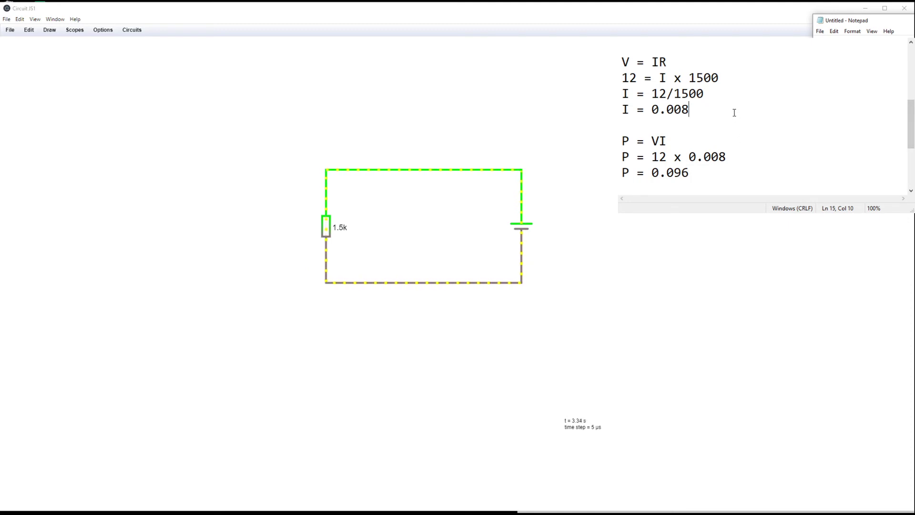
type("A")
left_click(734, 171)
type("w")
key("BackSpace")
type("W")
- Back in the circuit simulator, raise the simulation speed to its maximum and the current speed to slightly above its middle setting
mouse_move(521, 204)
mouse_move(329, 227)
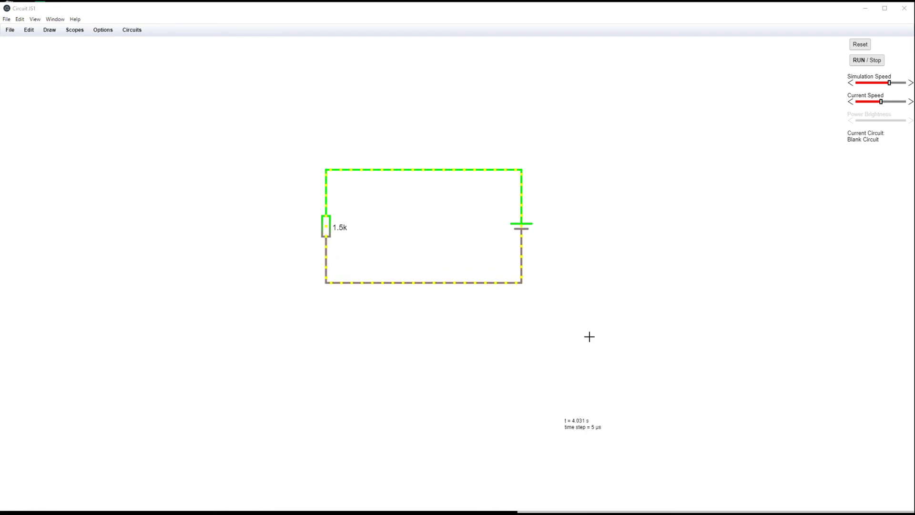
left_click_drag(889, 84, 911, 86)
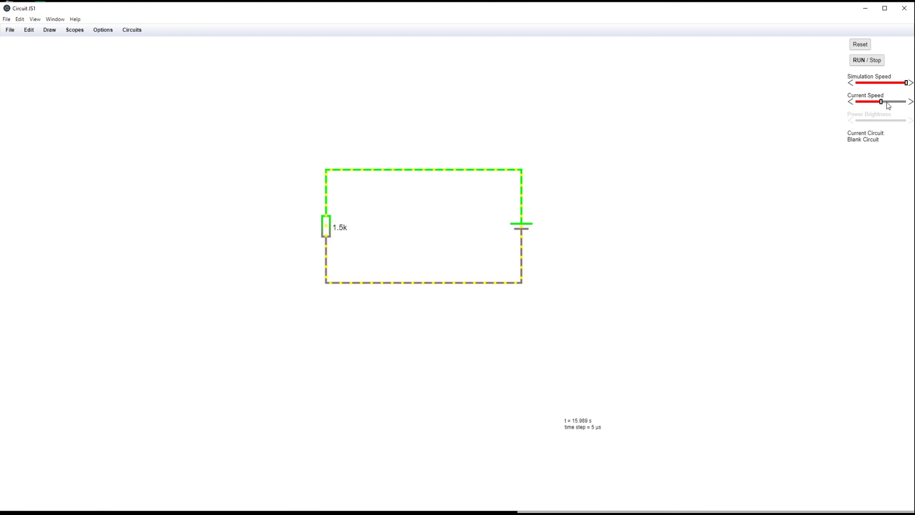
left_click_drag(881, 101, 886, 101)
left_click(887, 101)
left_click_drag(907, 102, 885, 100)
- Stop the simulation and replace the lower wire with an LED drawn from the resistor's lower terminal partway toward the voltage source
left_click(861, 62)
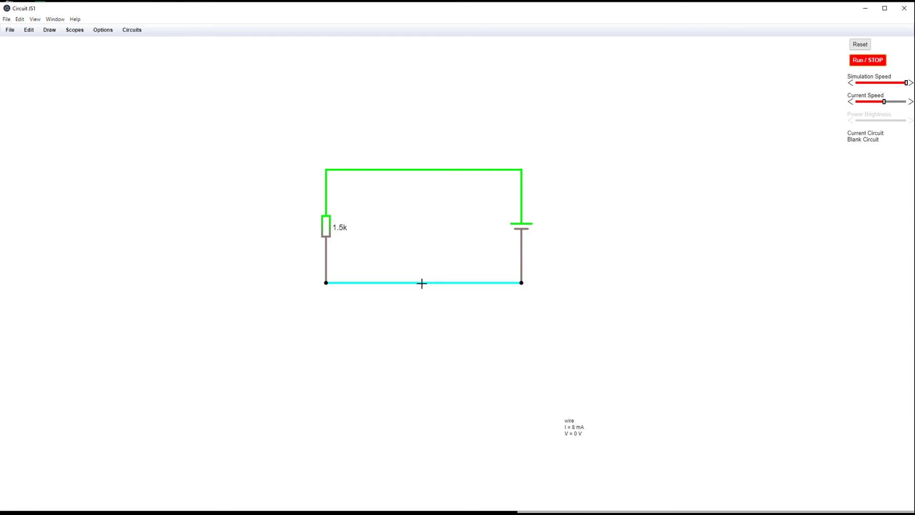
key("Delete")
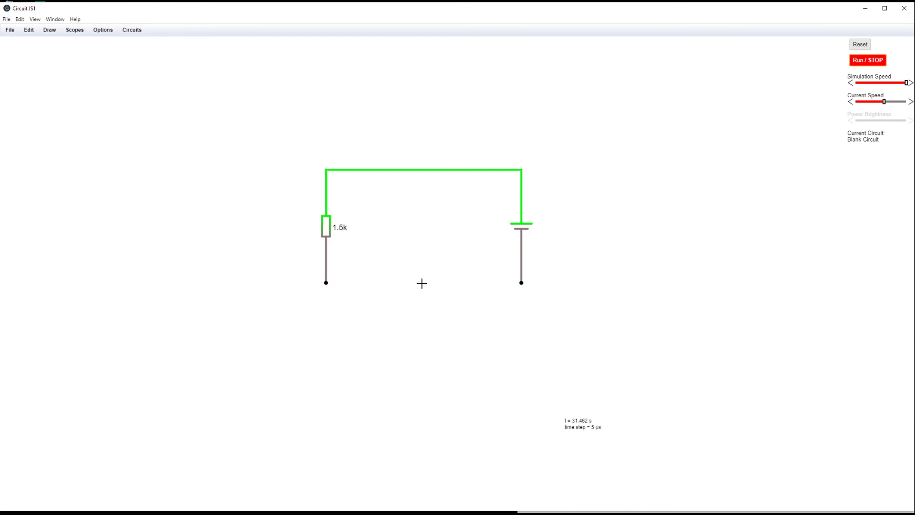
left_click(49, 30)
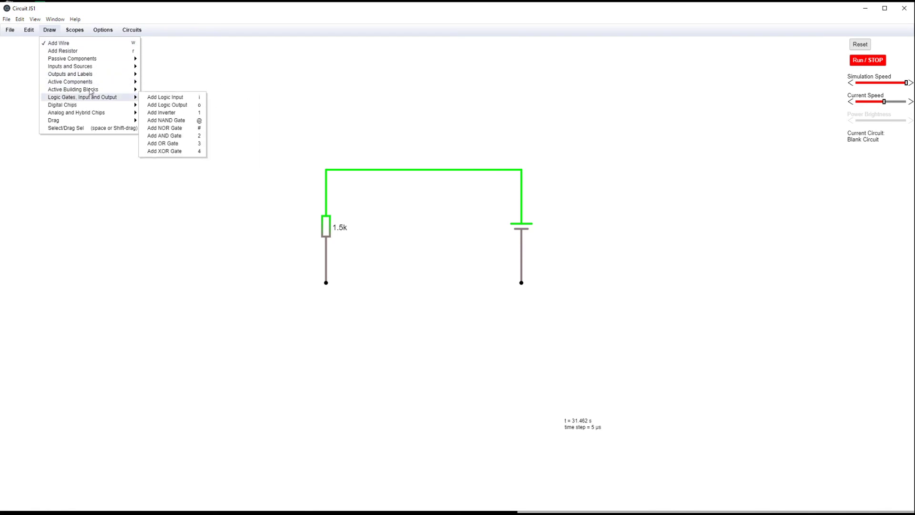
mouse_move(75, 29)
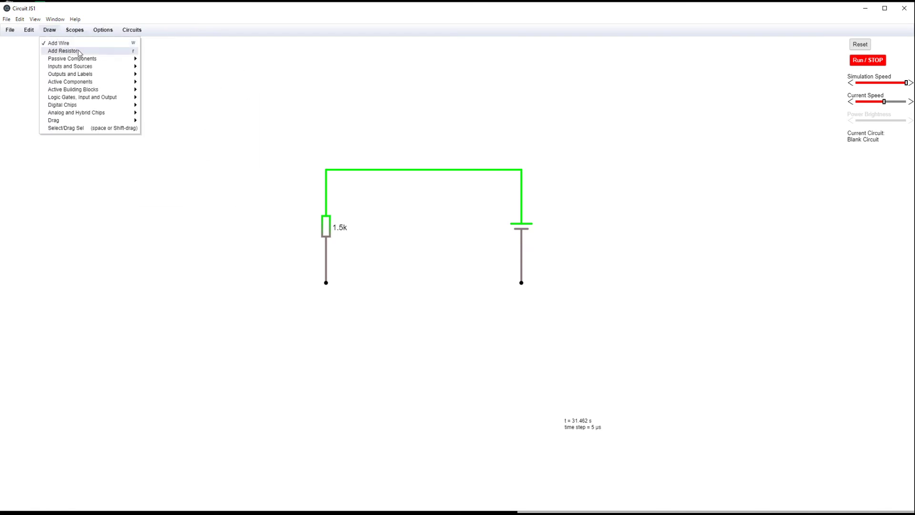
mouse_move(79, 70)
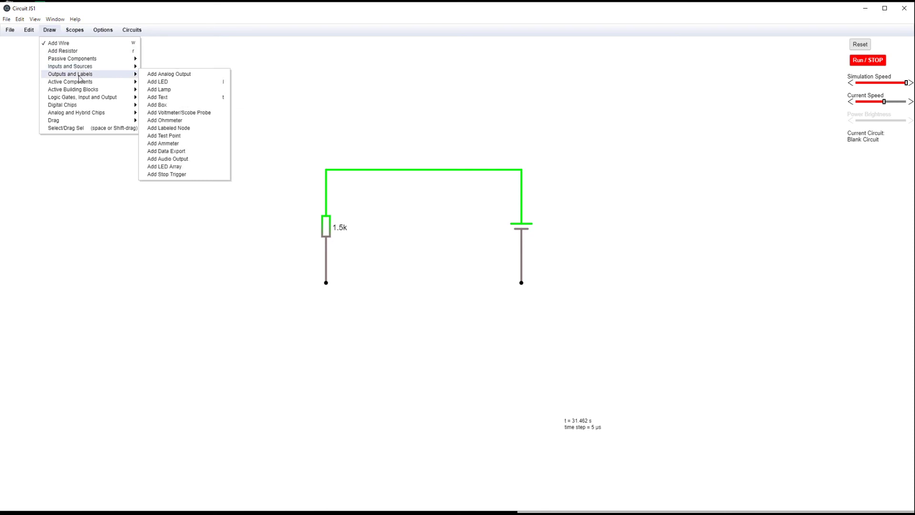
left_click(145, 81)
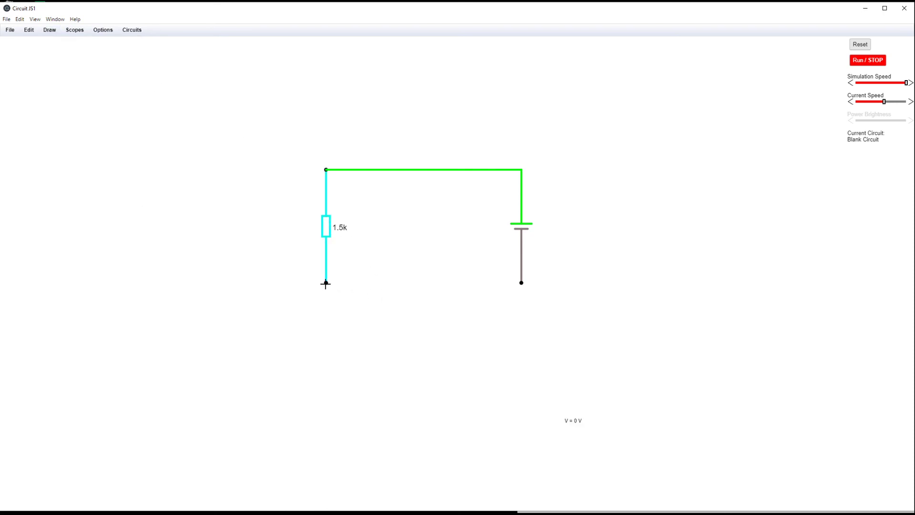
left_click_drag(326, 283, 401, 283)
left_click_drag(404, 283, 418, 282)
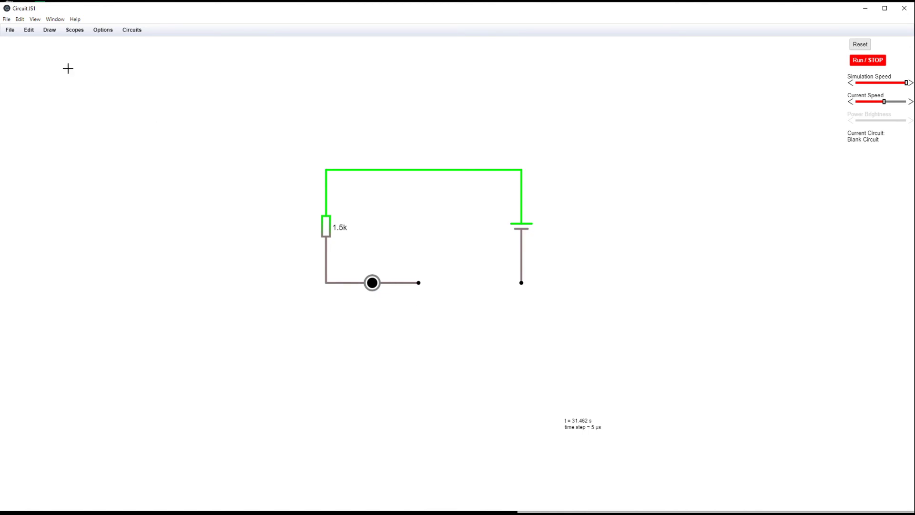
- Add a single-throw switch between the LED's free end and the voltage source's lower terminal to complete the loop
left_click(49, 30)
mouse_move(71, 66)
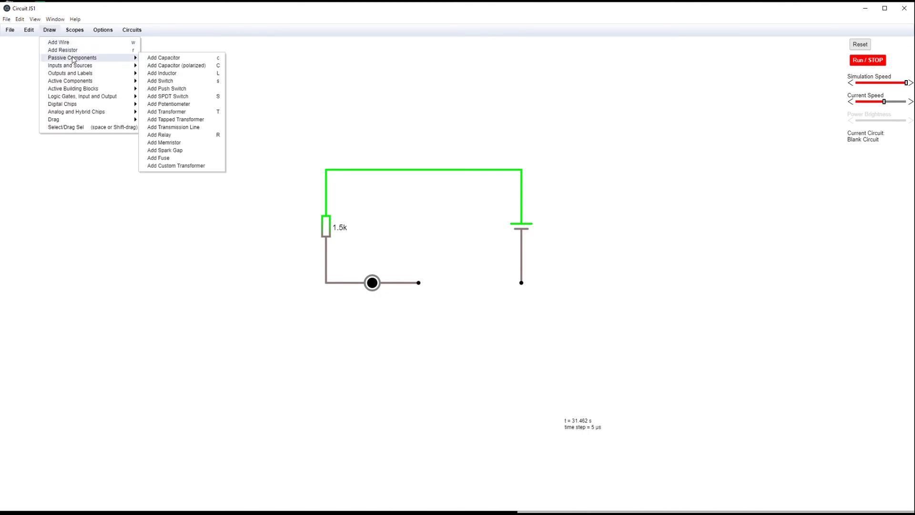
left_click(185, 82)
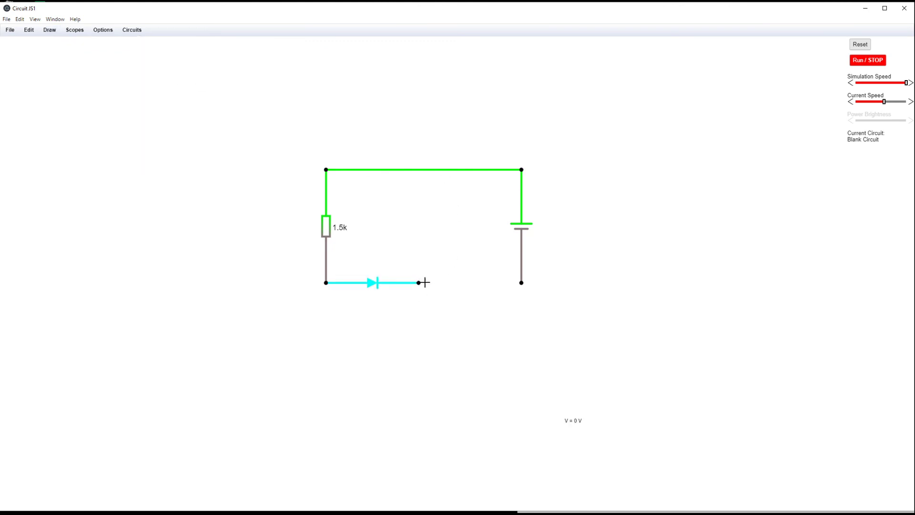
left_click_drag(424, 282, 521, 283)
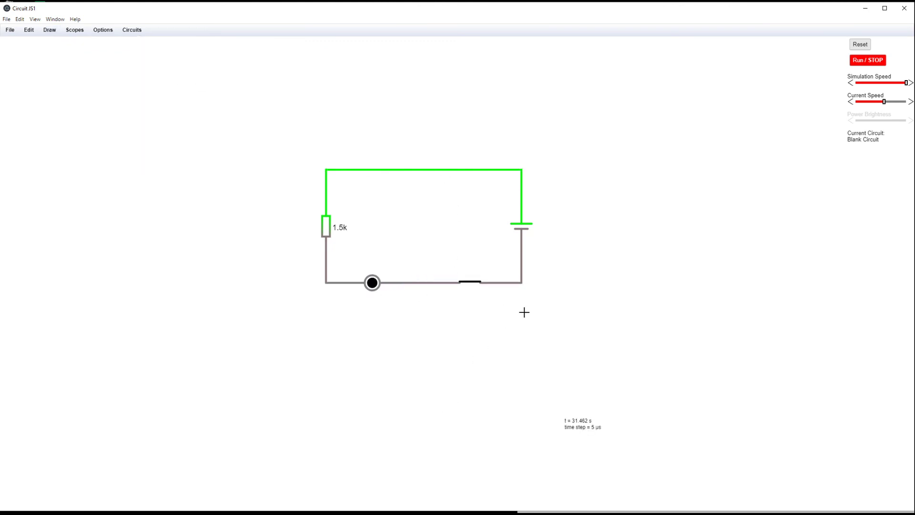
- Run the simulation and toggle the switch open and closed several times to test the LED, leaving the switch open
left_click(866, 65)
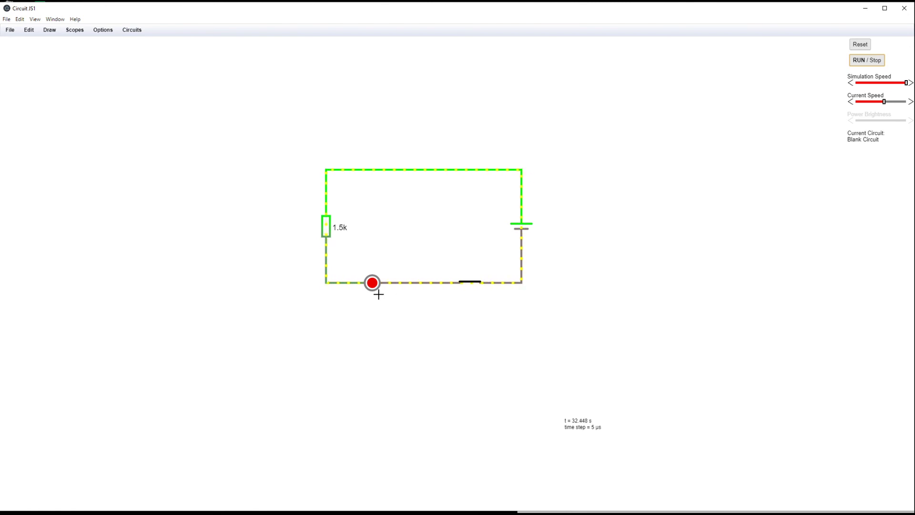
mouse_move(371, 284)
mouse_move(468, 282)
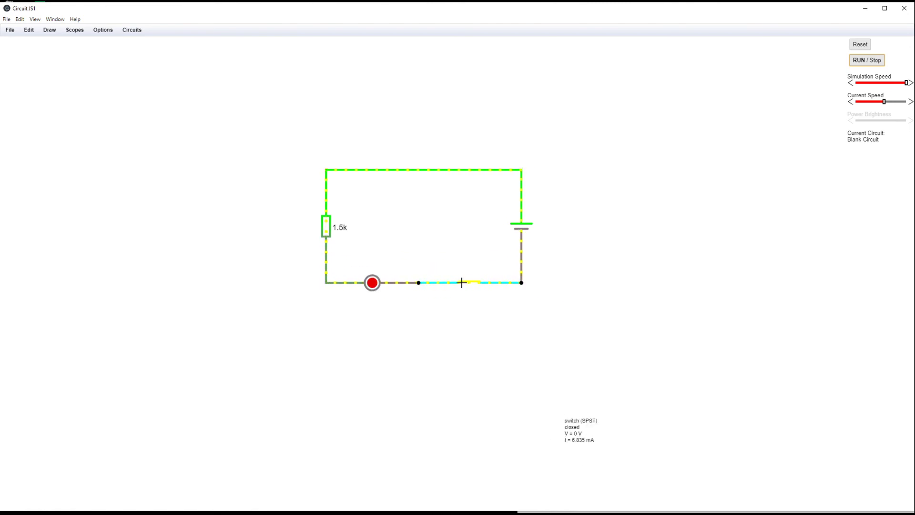
left_click(469, 282)
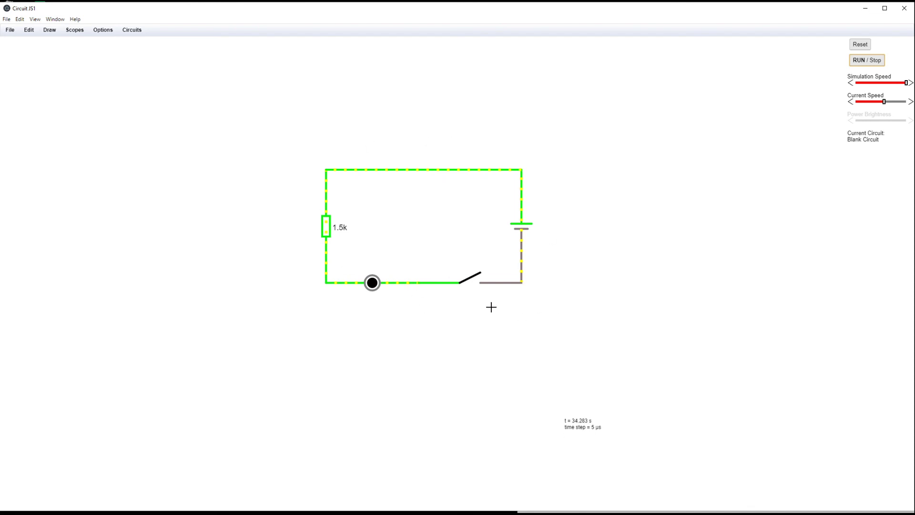
left_click(474, 280)
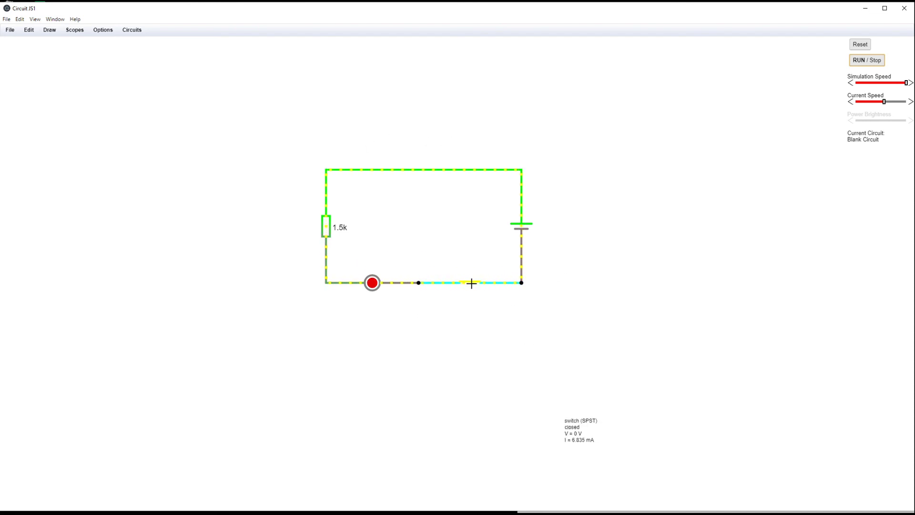
left_click(471, 283)
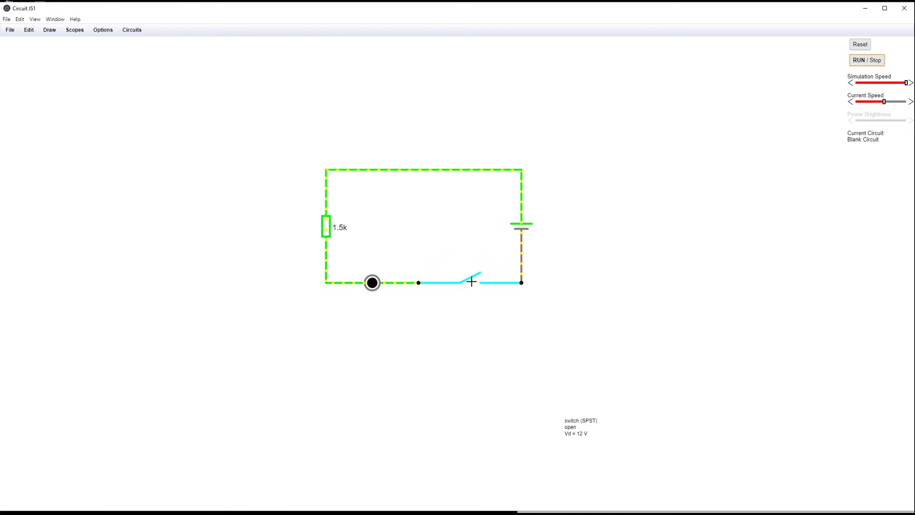
left_click(471, 281)
left_click(471, 282)
left_click(472, 282)
left_click(471, 281)
left_click(471, 282)
left_click(471, 281)
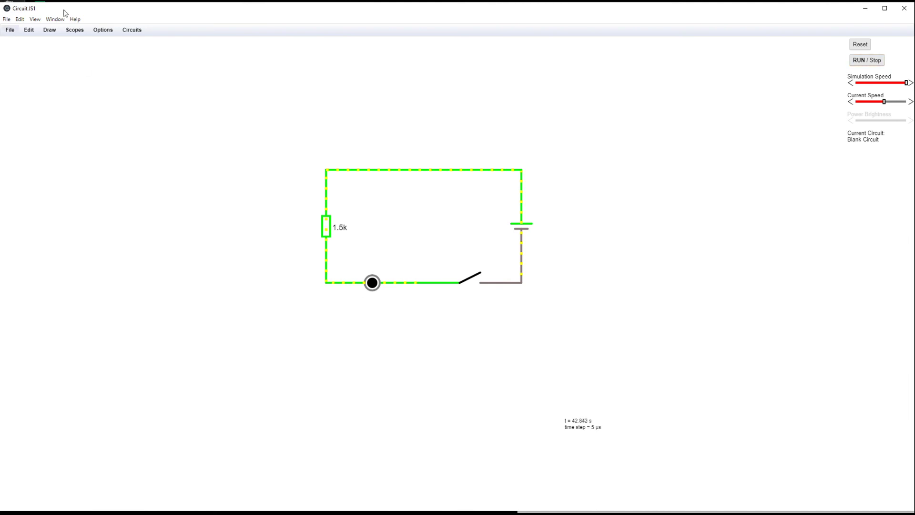
- Load the Ohm's Law example circuit and inspect the resistor and current in each of its two branches
left_click(131, 30)
mouse_move(147, 44)
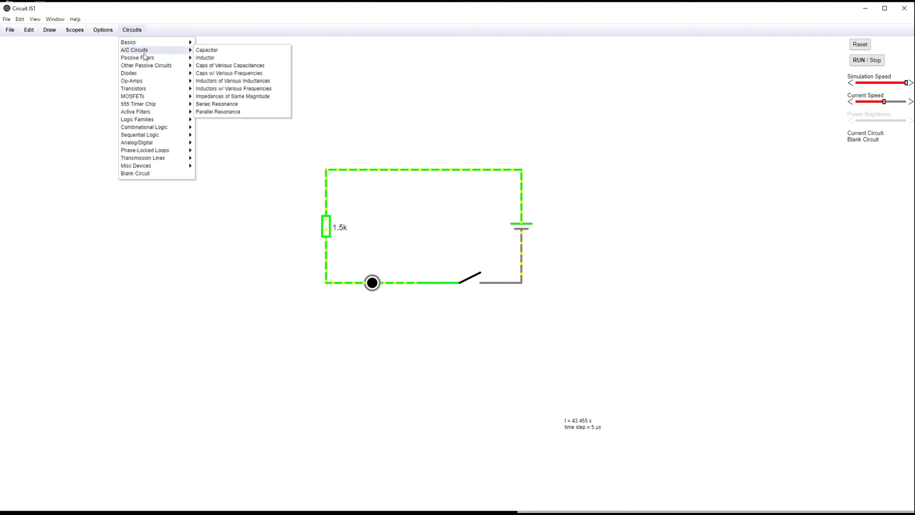
left_click(205, 45)
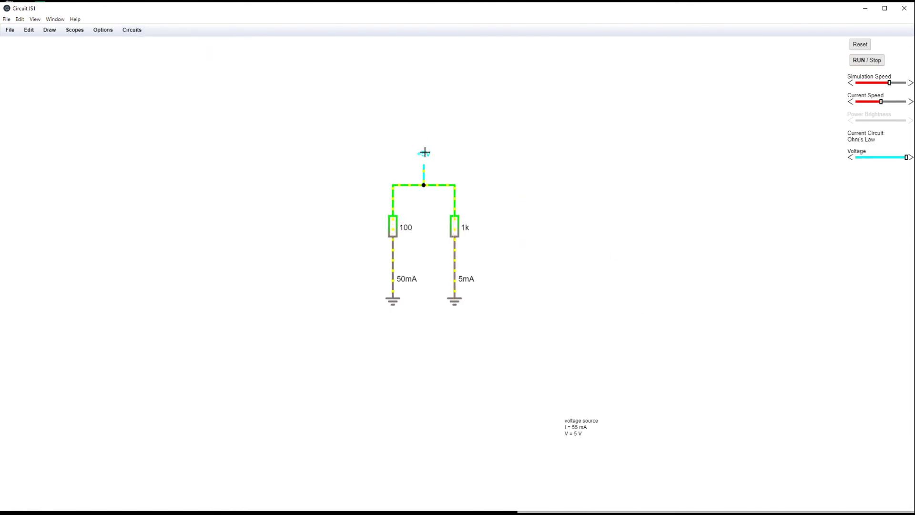
mouse_move(394, 237)
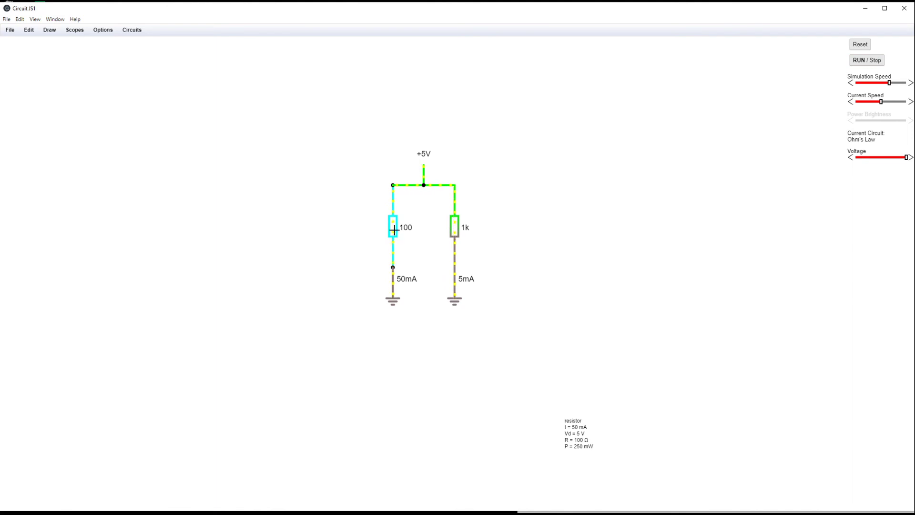
mouse_move(457, 232)
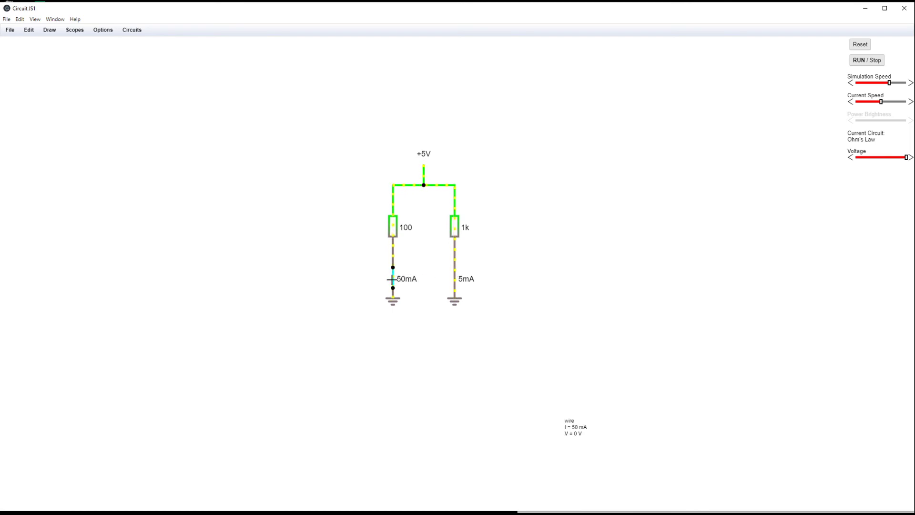
mouse_move(452, 276)
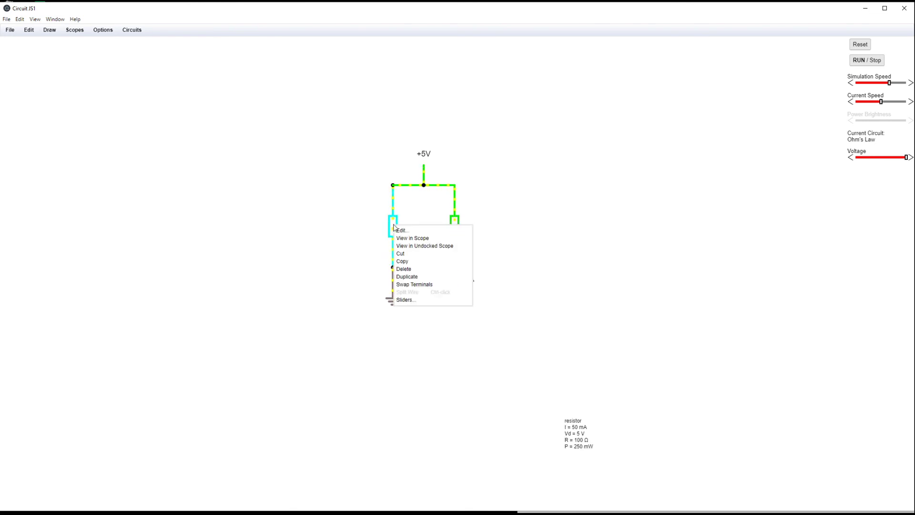
- Set the resistance of the 100 ohm resistor to 150 ohms
left_click(404, 231)
left_click(444, 265)
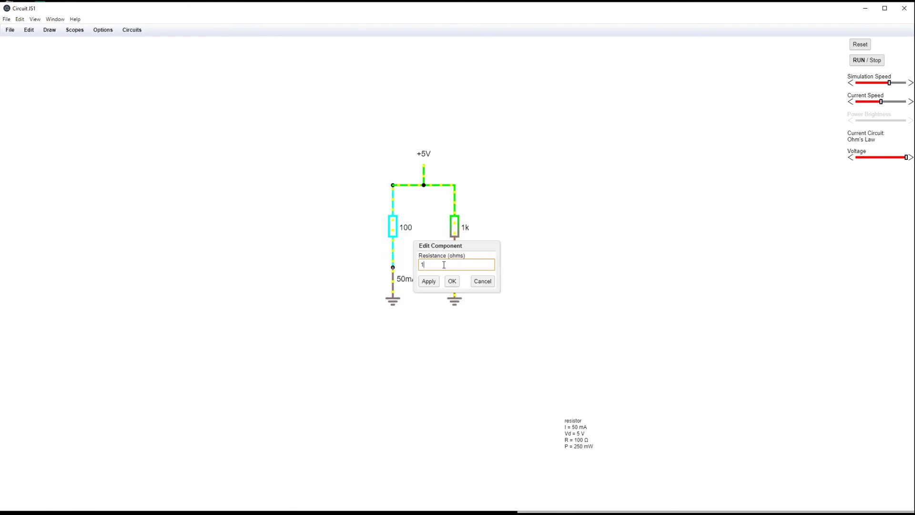
key("Return")
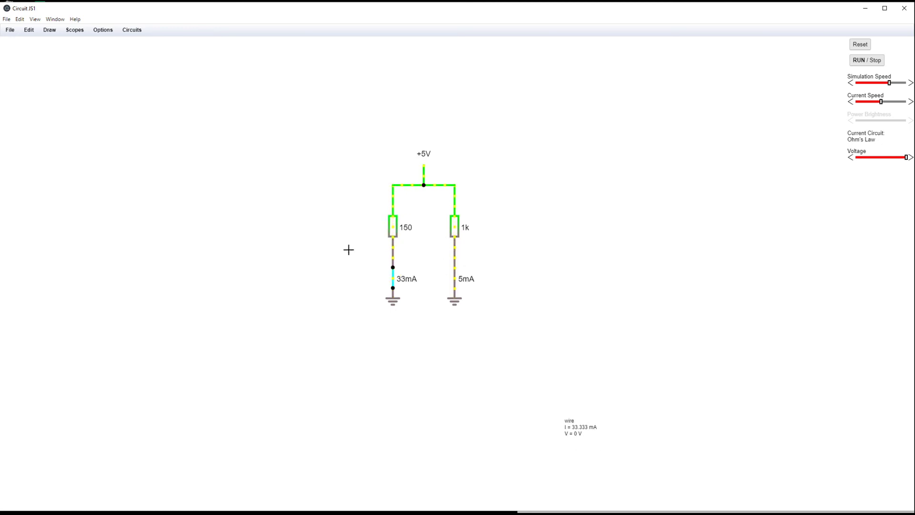
- Select the ammeter as the component to draw
left_click(50, 30)
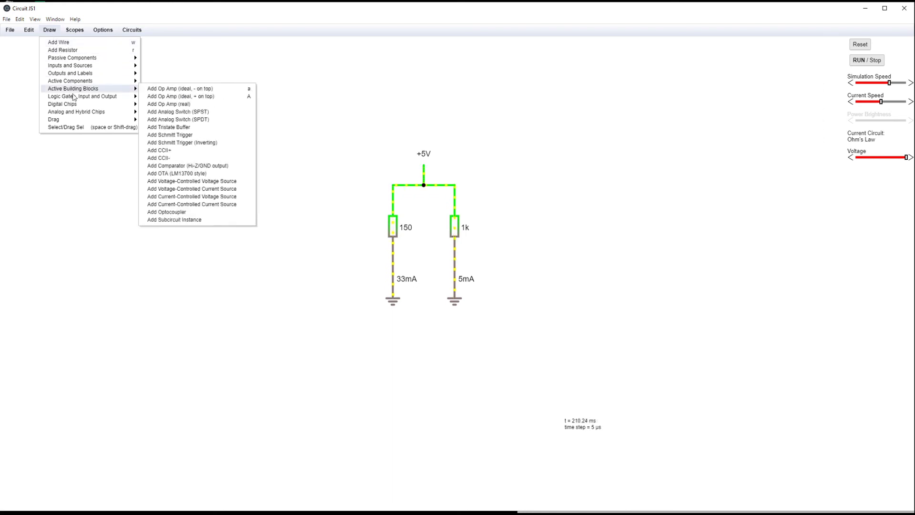
mouse_move(71, 75)
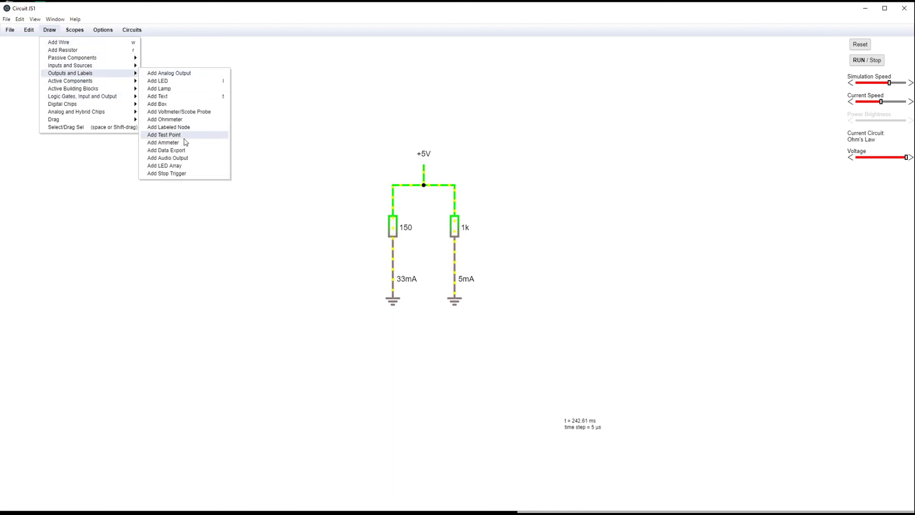
left_click(185, 143)
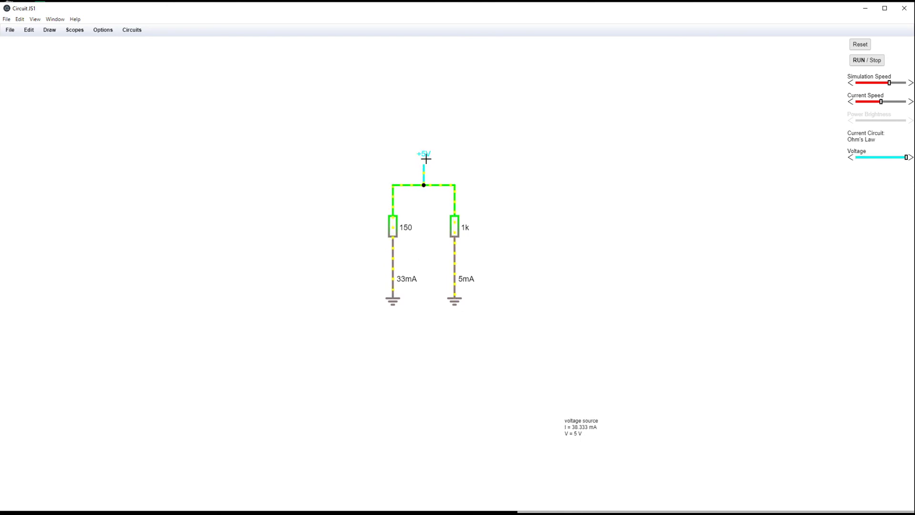
- Load the 555 timer Square Wave Generator example circuit
left_click(132, 29)
mouse_move(154, 47)
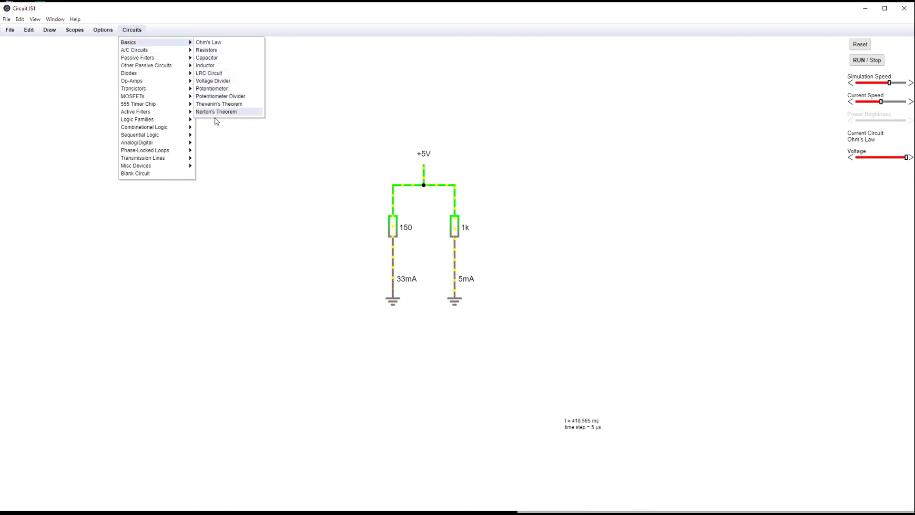
mouse_move(140, 105)
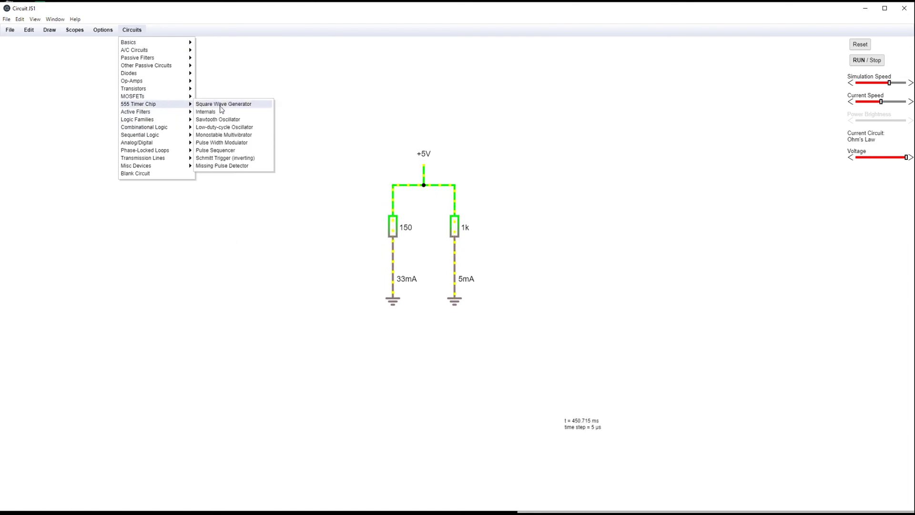
left_click(221, 105)
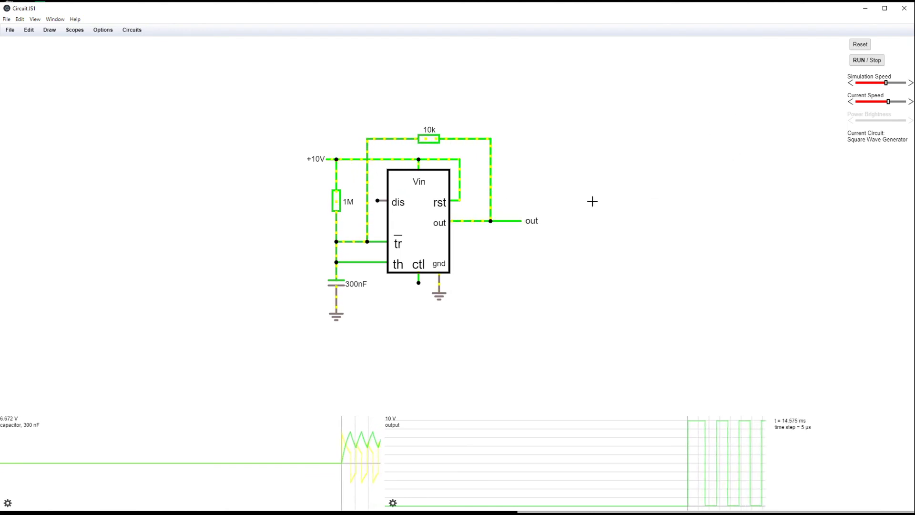
left_click(107, 33)
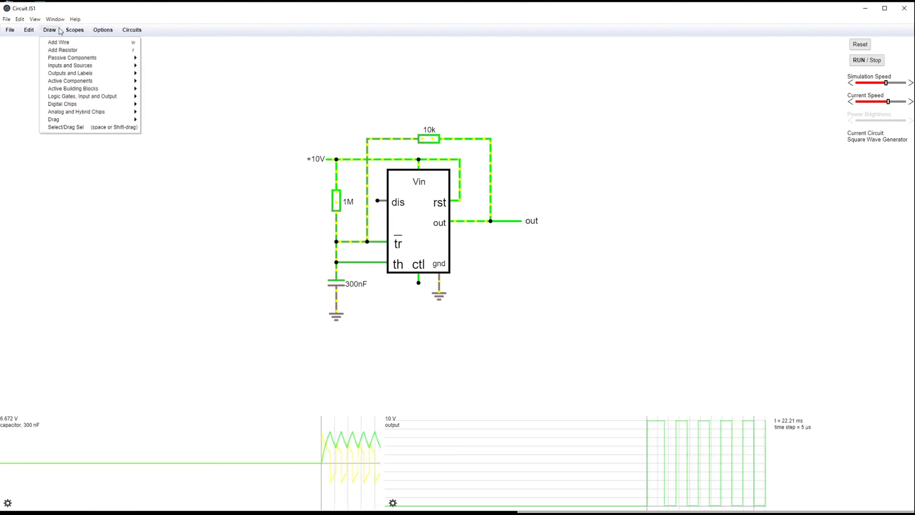
mouse_move(70, 29)
mouse_move(67, 58)
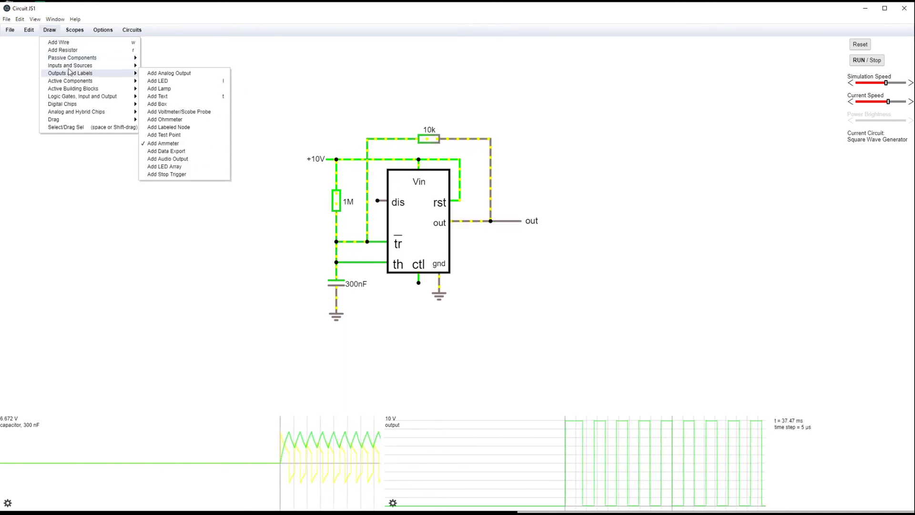
mouse_move(79, 81)
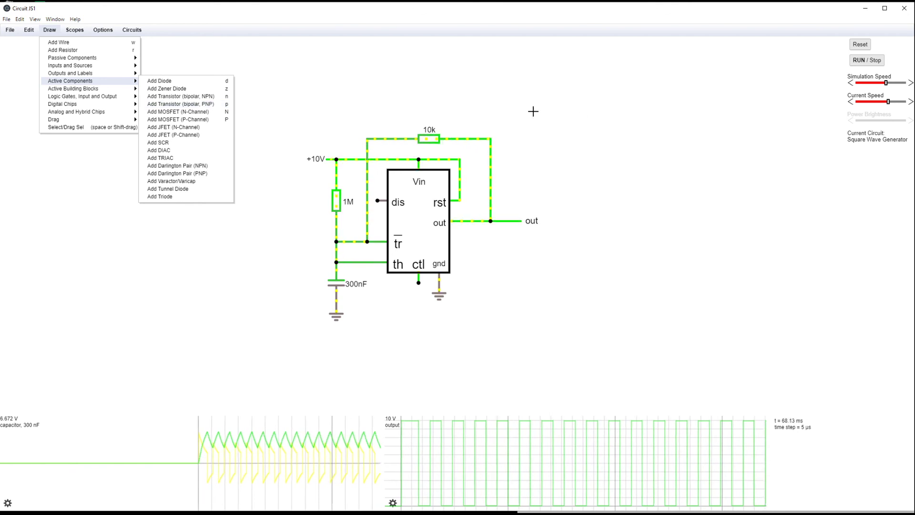
left_click(637, 154)
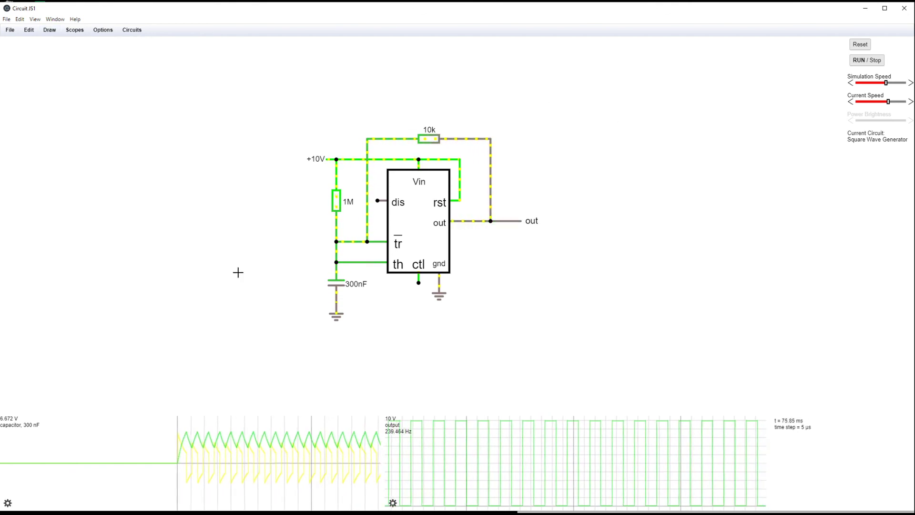